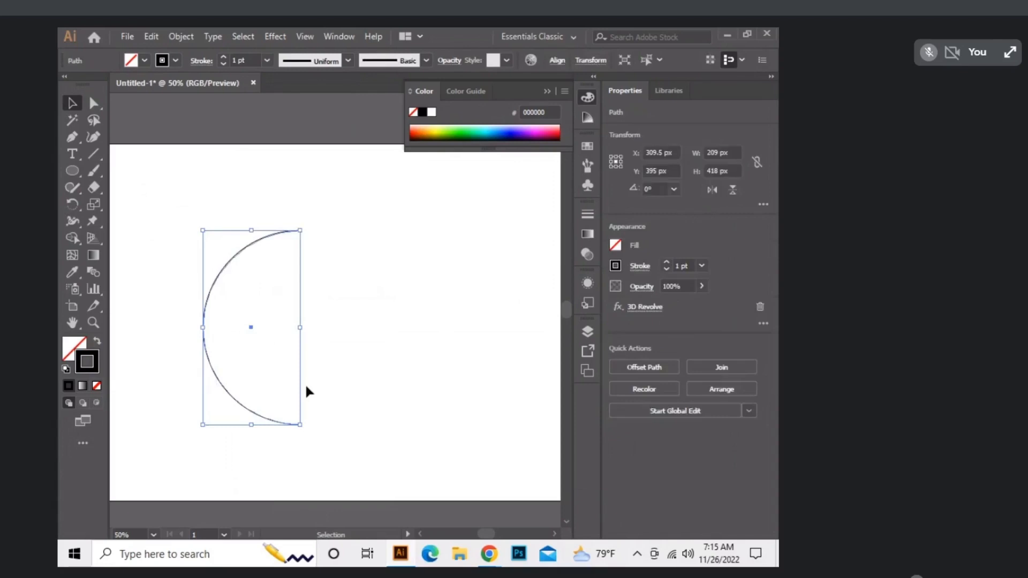
Step: Delete the half-circle path and draw a circle about 82 px wide with a black fill and no stroke
{"action": "key", "text": "Delete"}
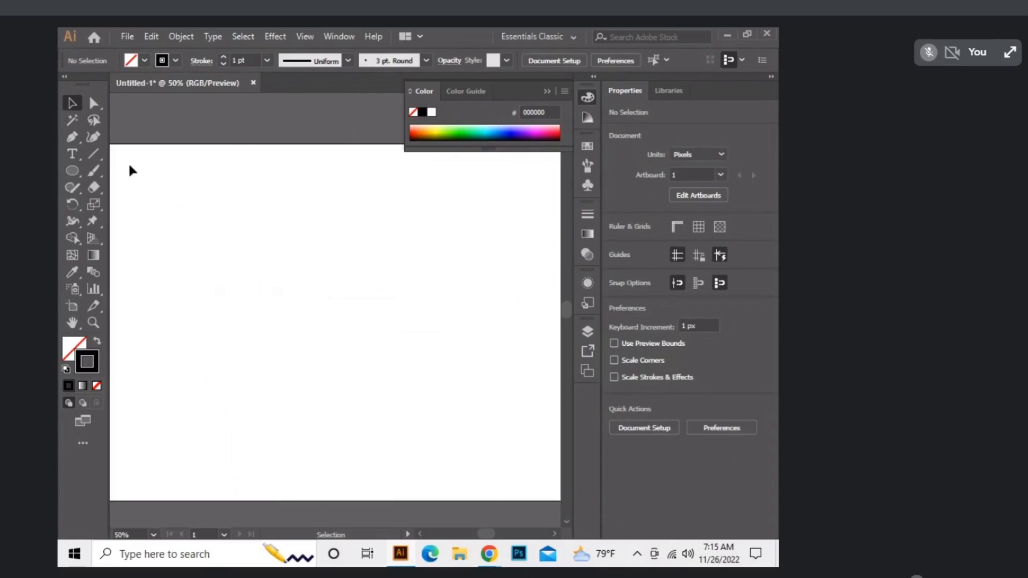
{"action": "left_click", "coordinate": [73, 173]}
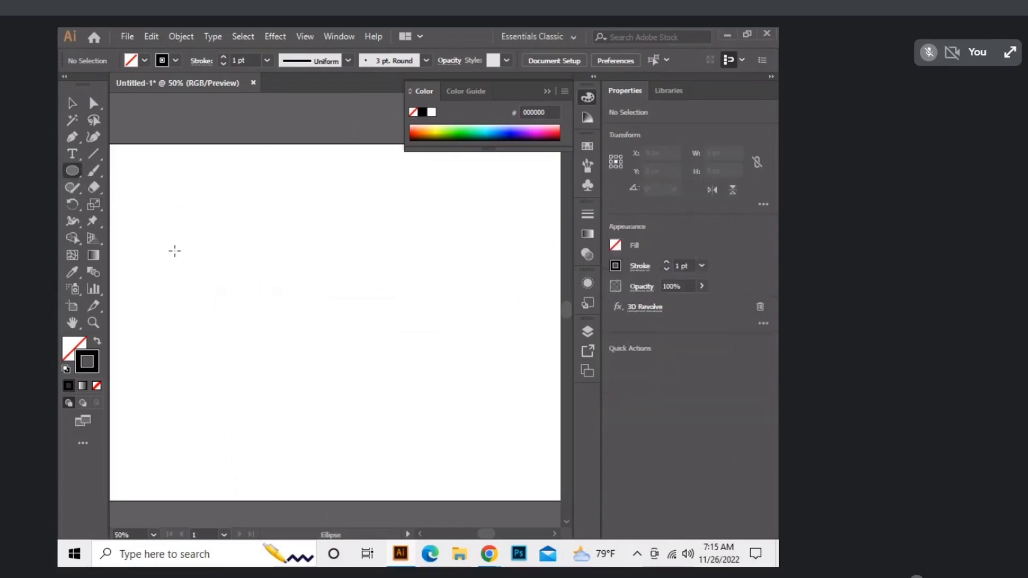
{"action": "left_click_drag", "start_coordinate": [173, 249], "coordinate": [194, 269]}
{"action": "left_click", "coordinate": [97, 340]}
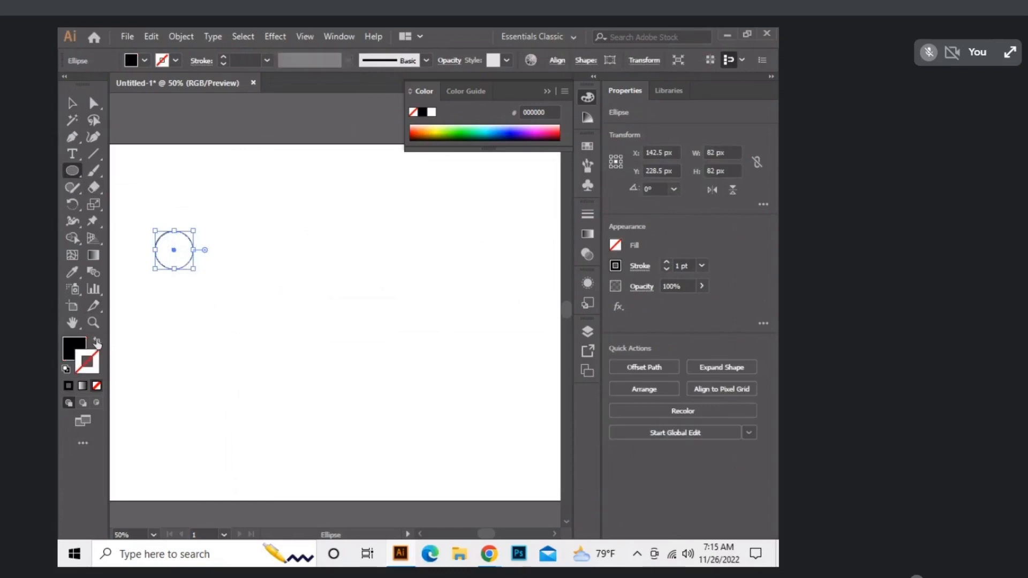
{"action": "left_click", "coordinate": [73, 345]}
{"action": "left_click", "coordinate": [70, 104]}
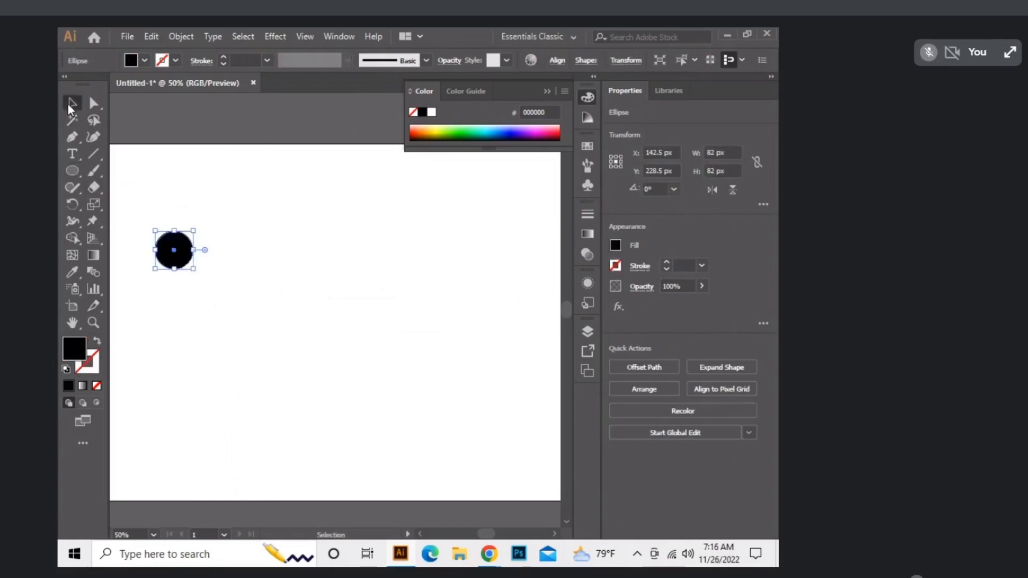
Step: Shrink the black circle slightly and place a copy of it about 493 px below and 17 px to the left
{"action": "left_click", "coordinate": [227, 210]}
{"action": "left_click", "coordinate": [179, 261]}
{"action": "left_click_drag", "start_coordinate": [195, 229], "coordinate": [166, 480]}
{"action": "left_click", "coordinate": [226, 255]}
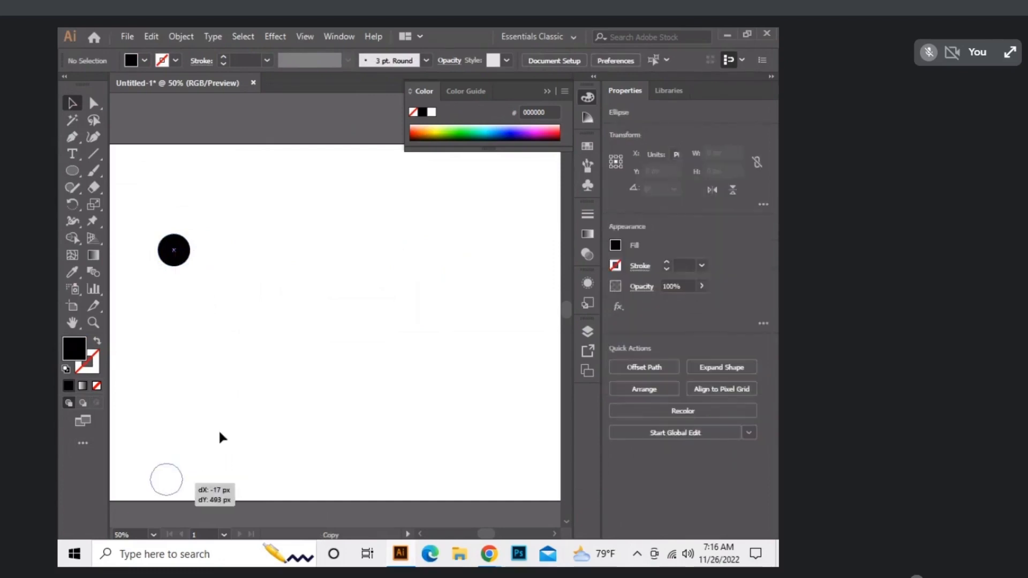
{"action": "left_click", "coordinate": [236, 408]}
Step: Make a blend between the two black circles
{"action": "mouse_move", "coordinate": [119, 179]}
{"action": "left_mouse_down"}
{"action": "mouse_move", "coordinate": [152, 243]}
{"action": "mouse_move", "coordinate": [226, 495]}
{"action": "left_mouse_up"}
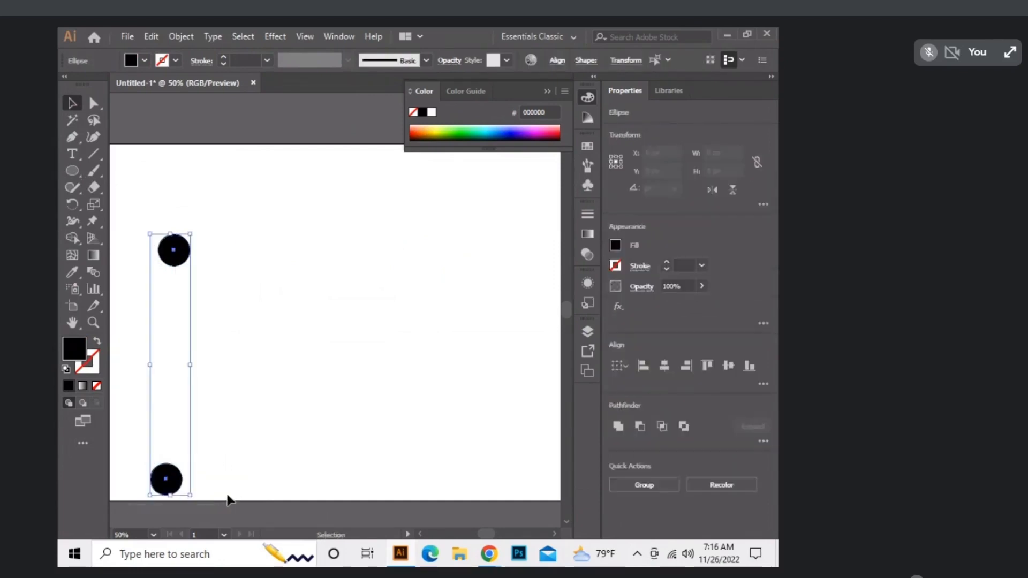
{"action": "left_click", "coordinate": [179, 38]}
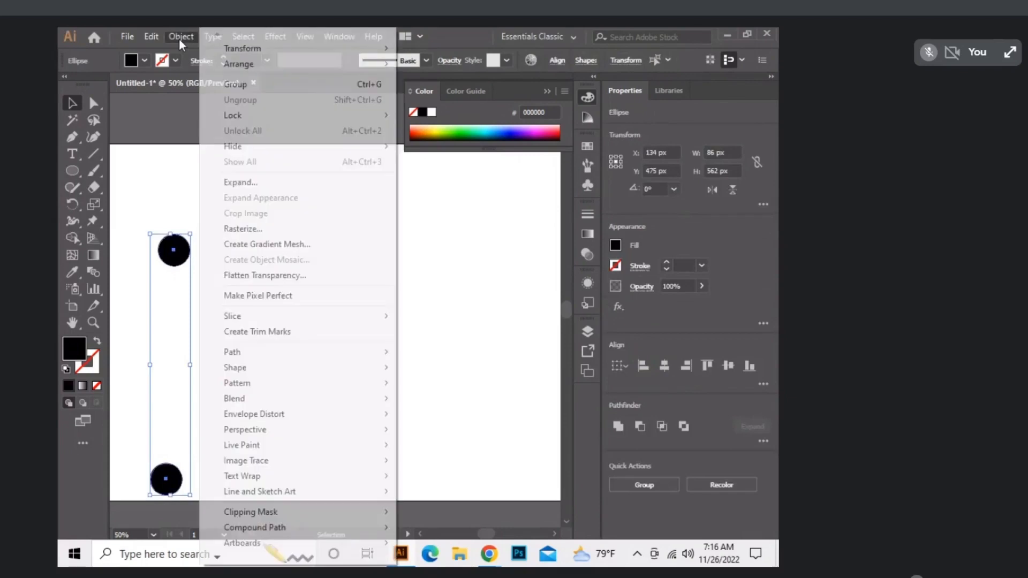
{"action": "mouse_move", "coordinate": [230, 401]}
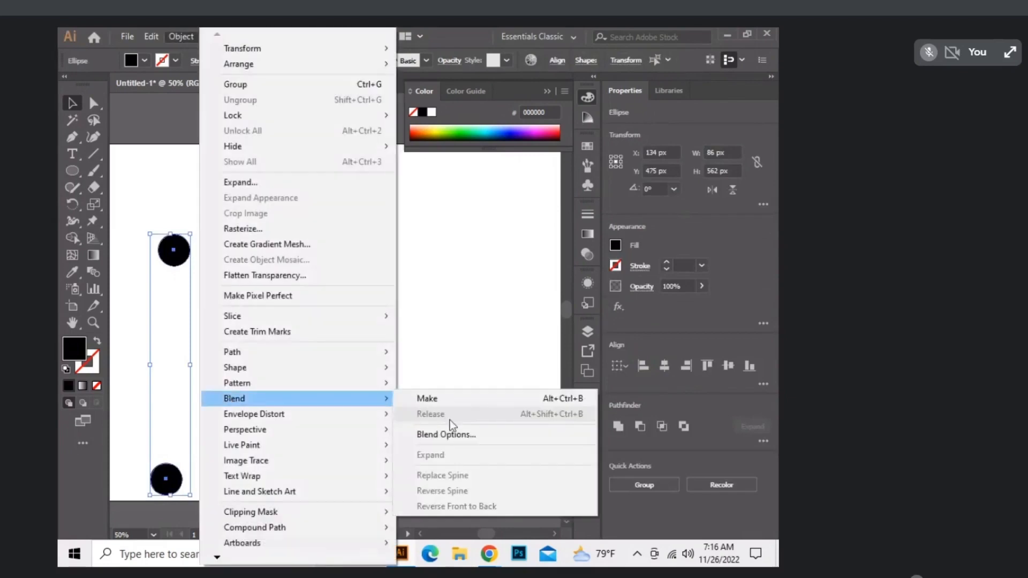
{"action": "left_click", "coordinate": [444, 402]}
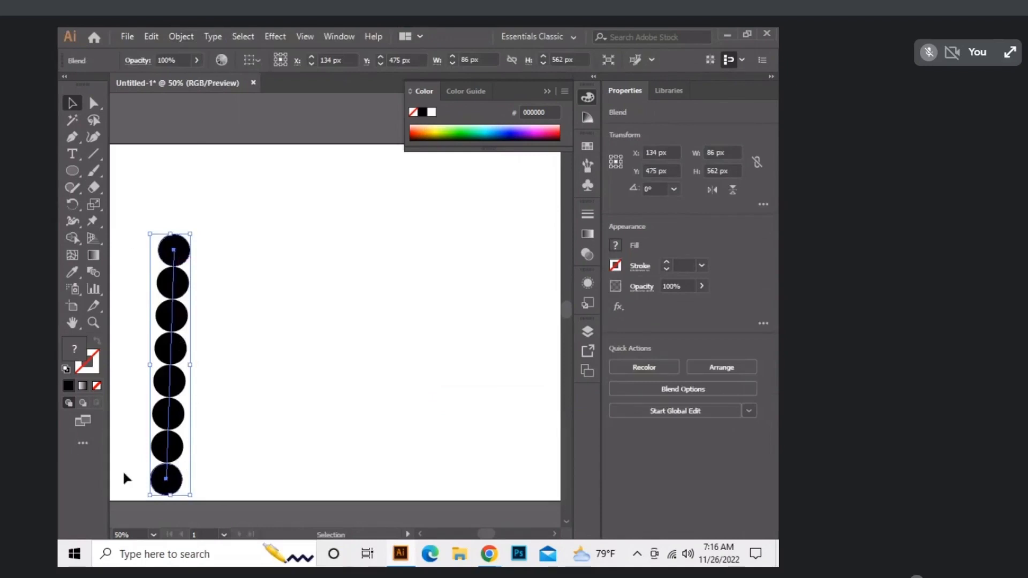
Step: Set the blend spacing to 1000 specified steps and recolor the blend yellow (FFE500)
{"action": "left_click", "coordinate": [180, 34]}
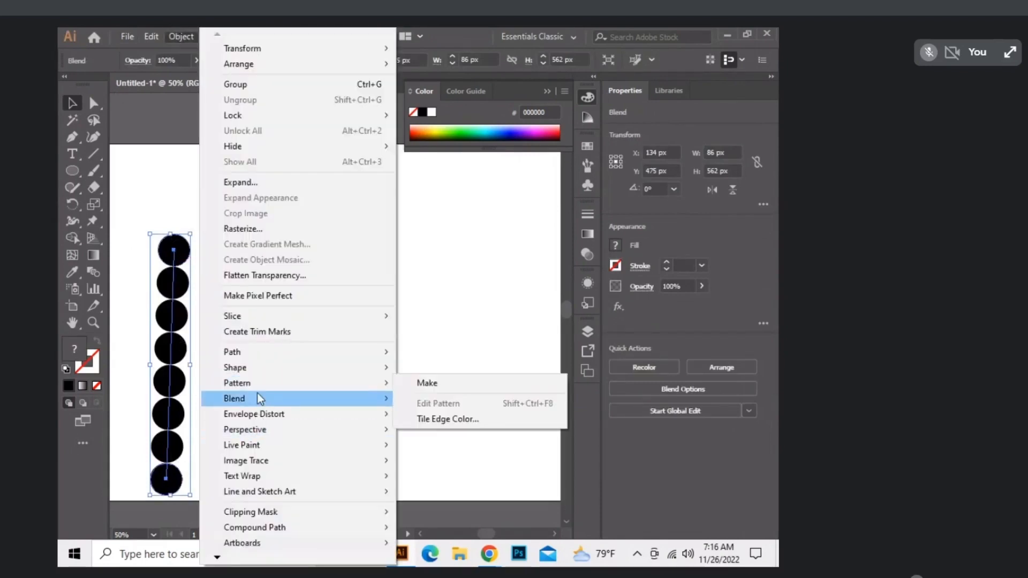
{"action": "mouse_move", "coordinate": [258, 394]}
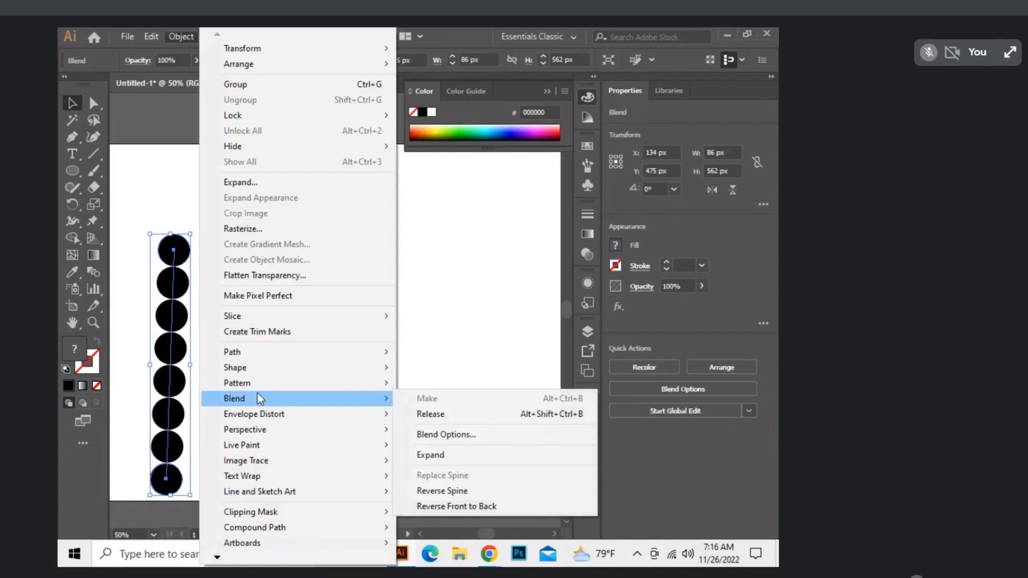
{"action": "left_click", "coordinate": [437, 437]}
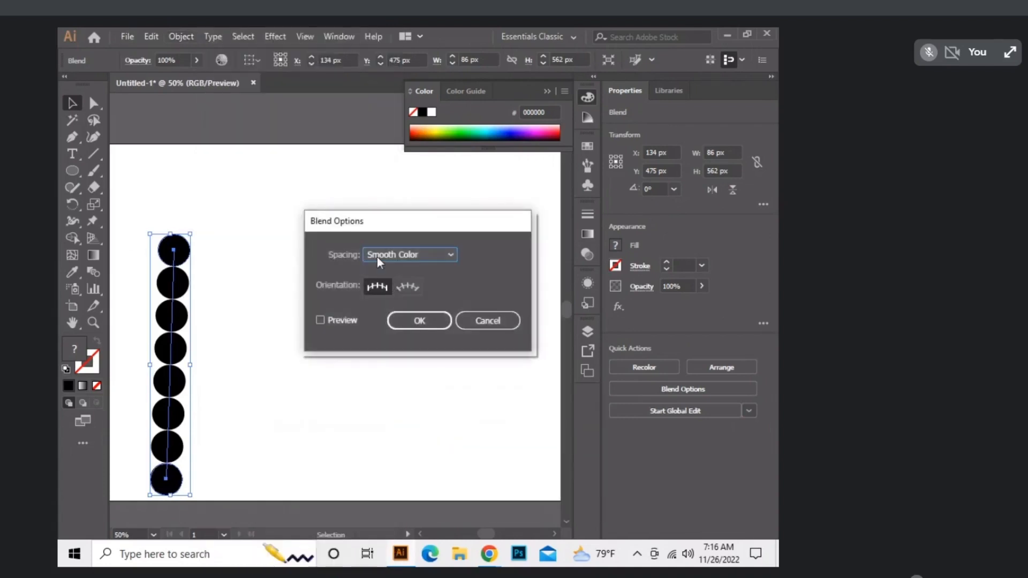
{"action": "left_click", "coordinate": [431, 255]}
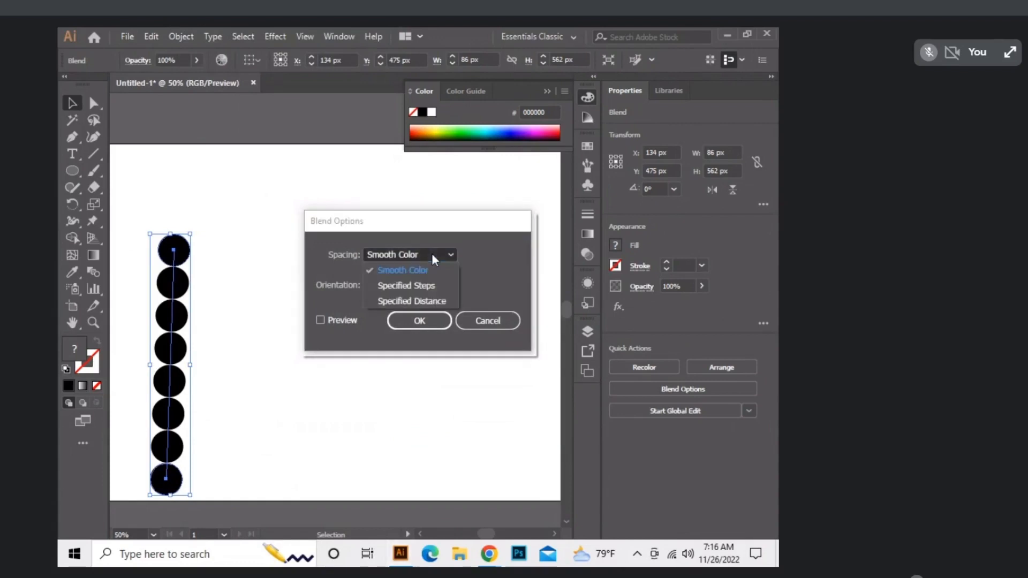
{"action": "left_click", "coordinate": [422, 286]}
{"action": "left_click", "coordinate": [484, 254]}
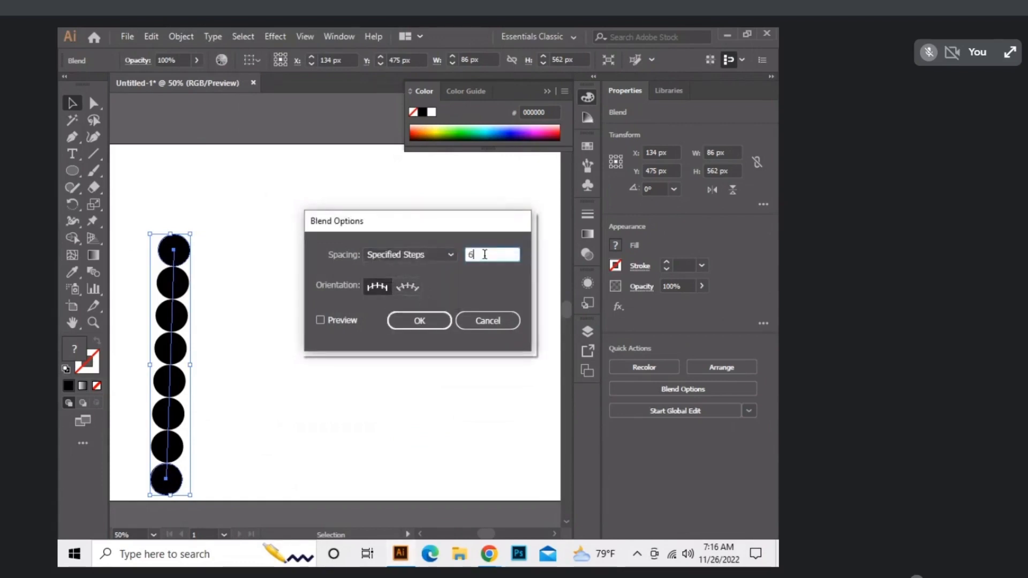
{"action": "key", "text": "BackSpace"}
{"action": "type", "text": "1000"}
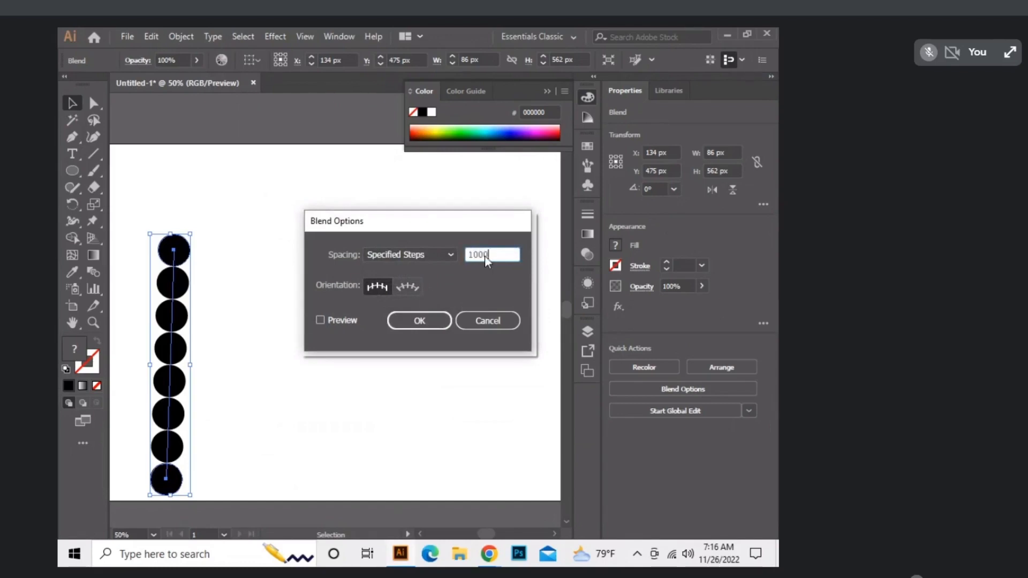
{"action": "left_click", "coordinate": [423, 321]}
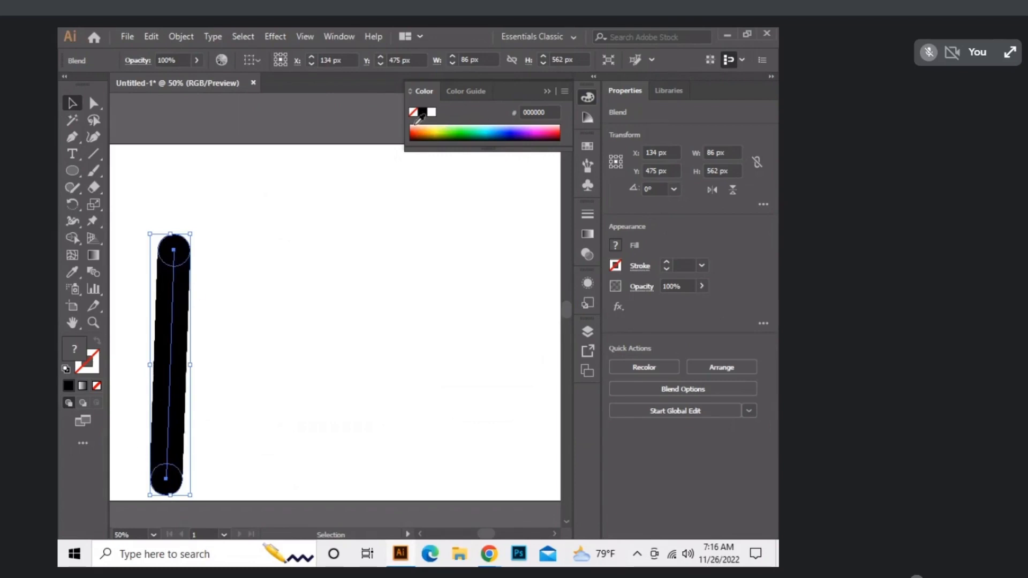
{"action": "left_click", "coordinate": [434, 131]}
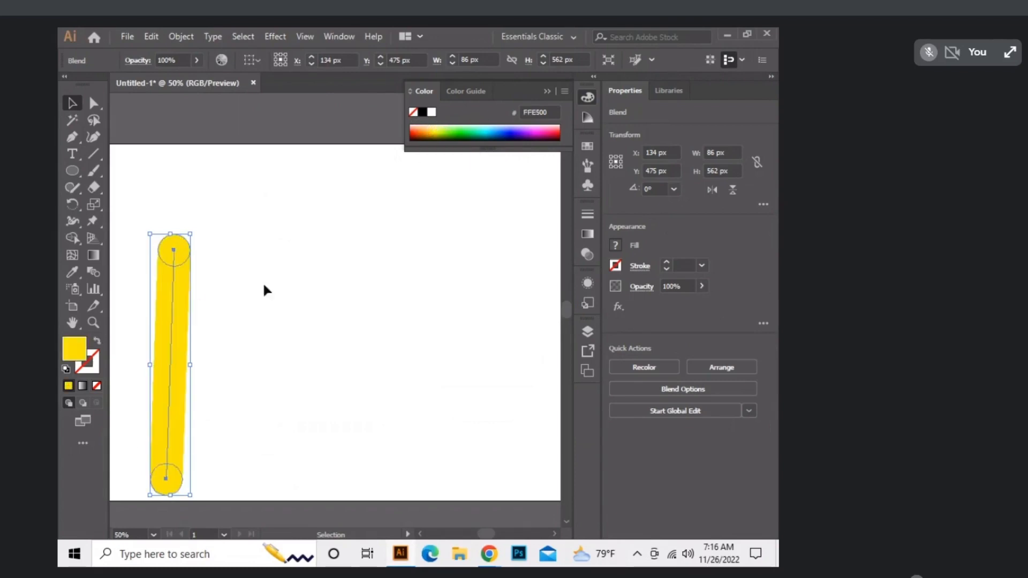
{"action": "left_click", "coordinate": [208, 195]}
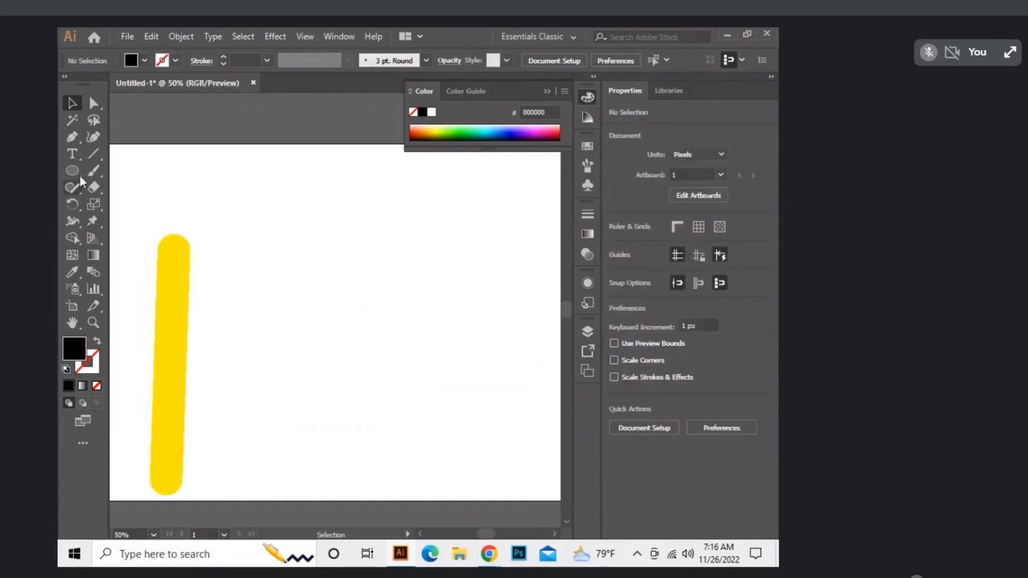
Step: Draw an unfilled circle about 352 px wide with a 1 pt black stroke and cut it with Scissors at its right anchor
{"action": "left_click", "coordinate": [73, 171]}
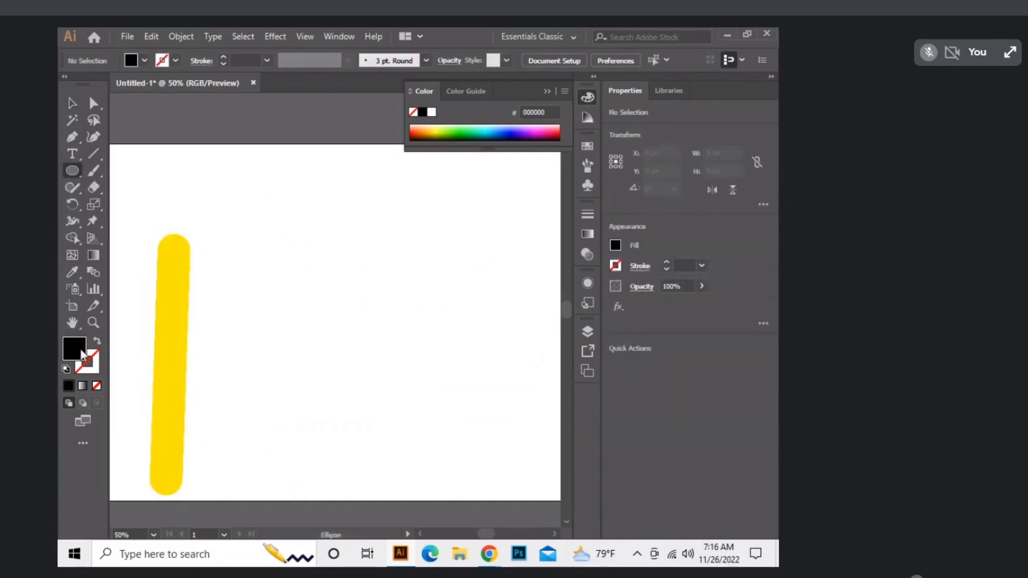
{"action": "left_click", "coordinate": [97, 344]}
{"action": "left_click", "coordinate": [95, 364]}
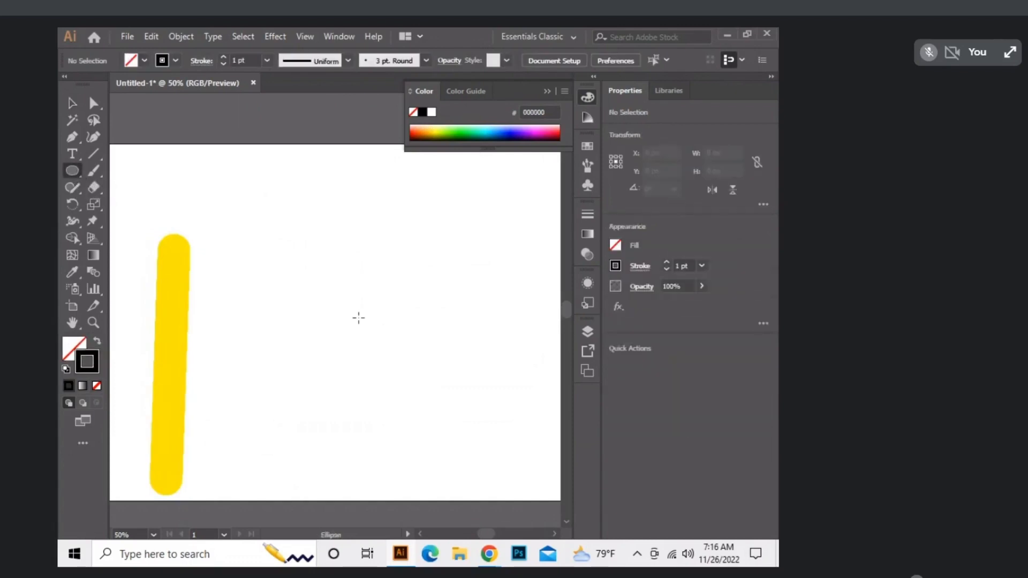
{"action": "left_click_drag", "start_coordinate": [359, 313], "coordinate": [441, 396]}
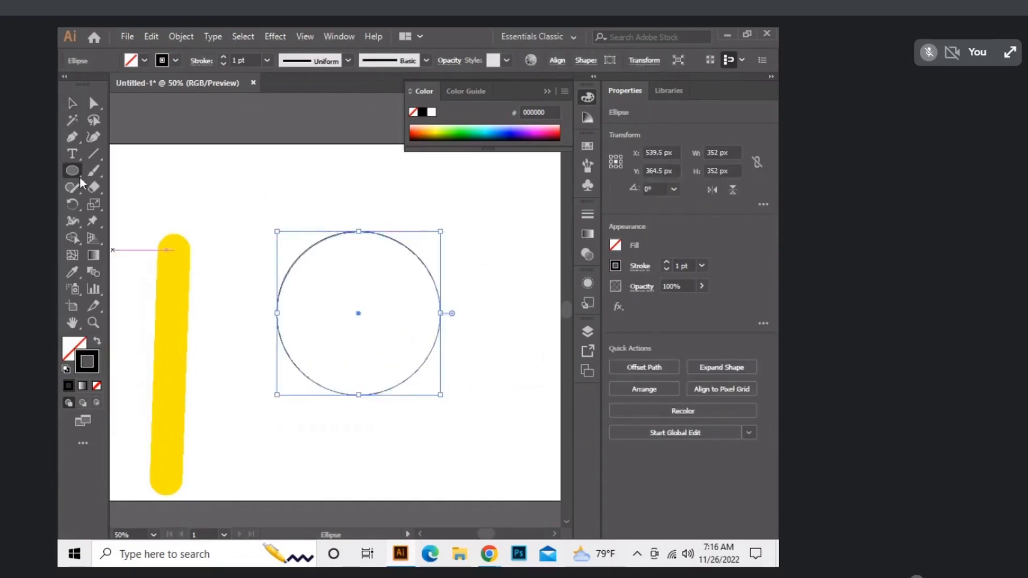
{"action": "left_click_drag", "start_coordinate": [98, 191], "coordinate": [134, 202]}
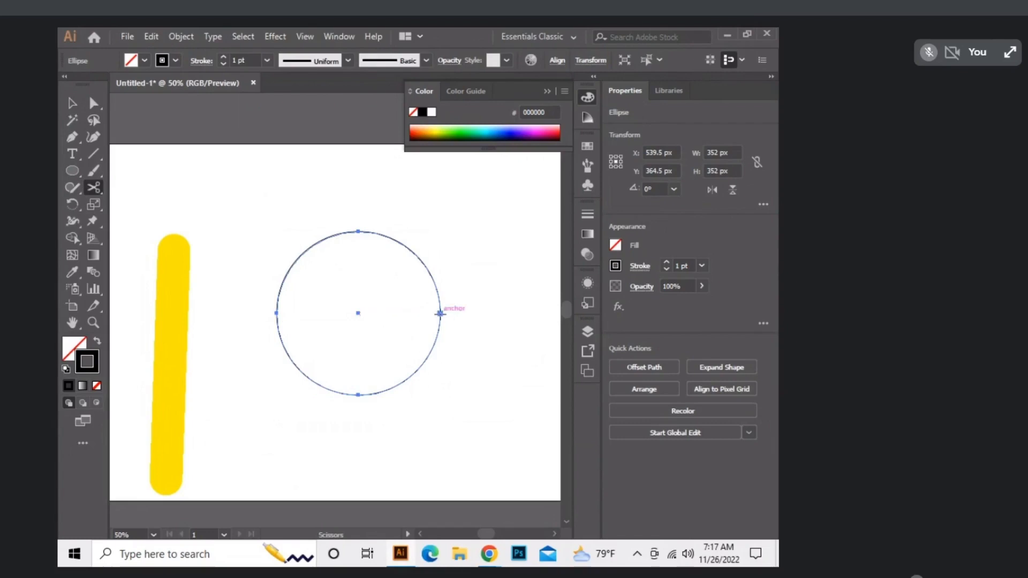
{"action": "left_click", "coordinate": [440, 314]}
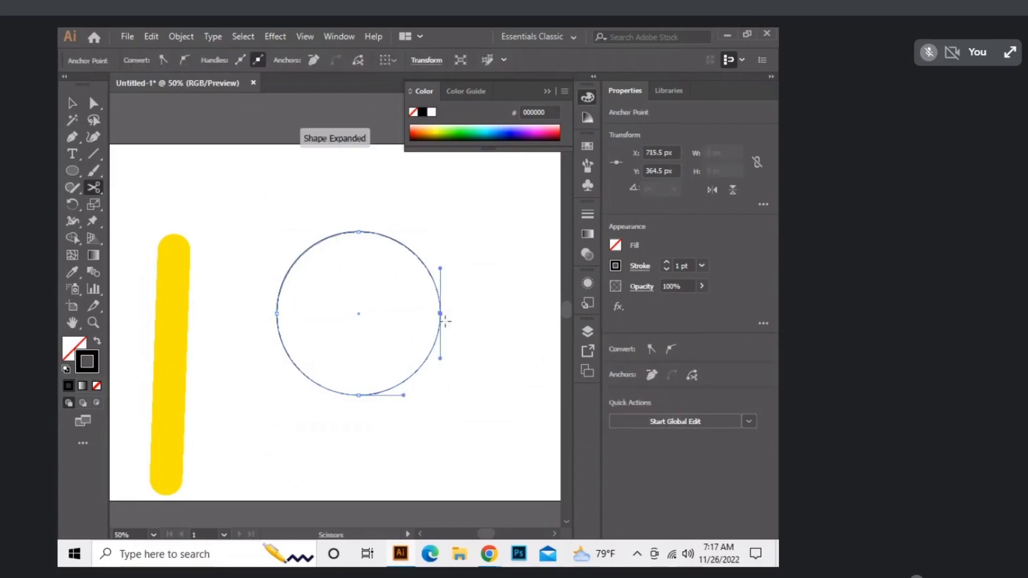
Step: Replace the yellow blend's spine with the cut circle and move the resulting ring down and to the left
{"action": "key", "text": "v"}
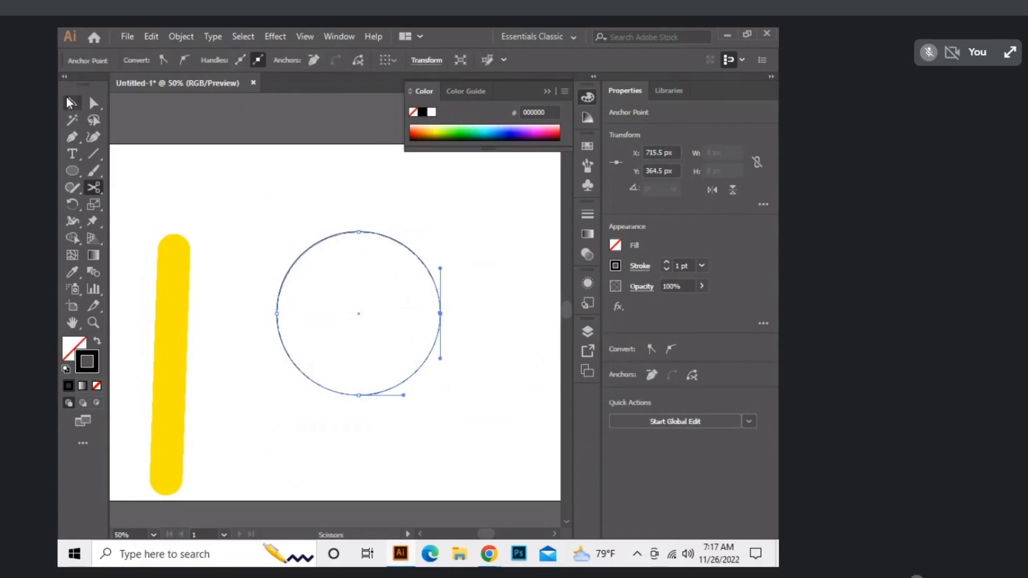
{"action": "left_click_drag", "start_coordinate": [148, 189], "coordinate": [464, 397]}
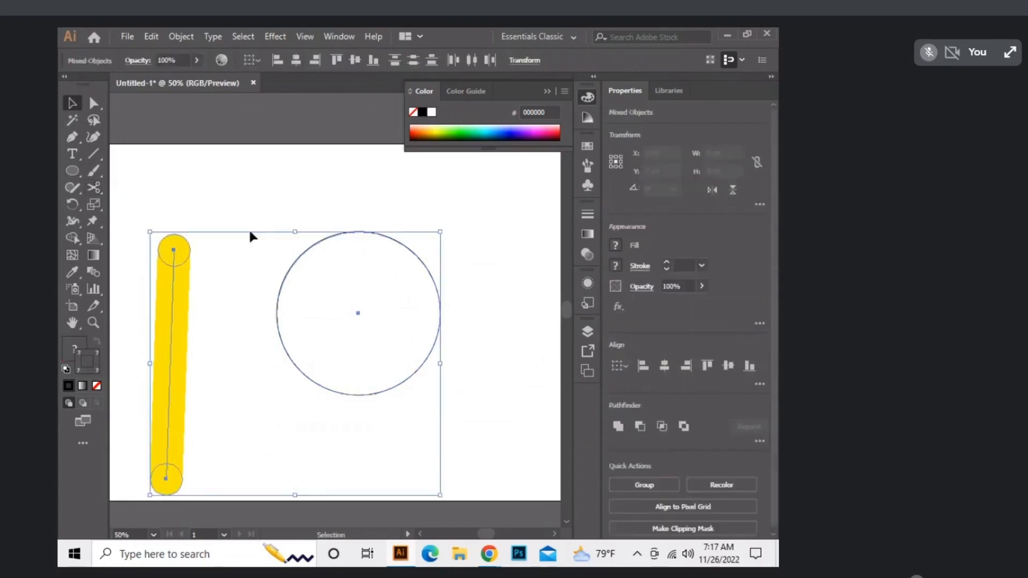
{"action": "left_click", "coordinate": [175, 34]}
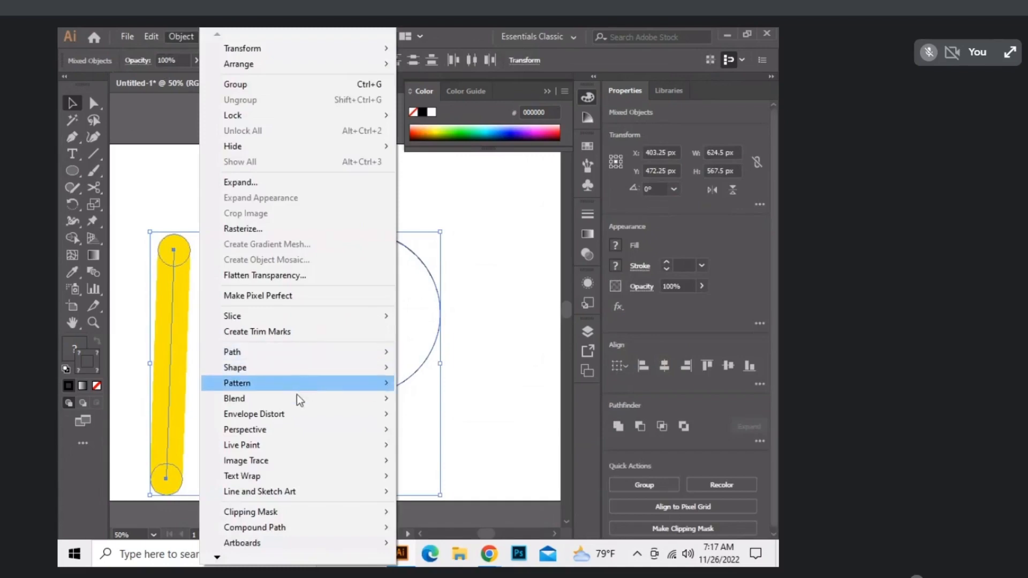
{"action": "mouse_move", "coordinate": [296, 399]}
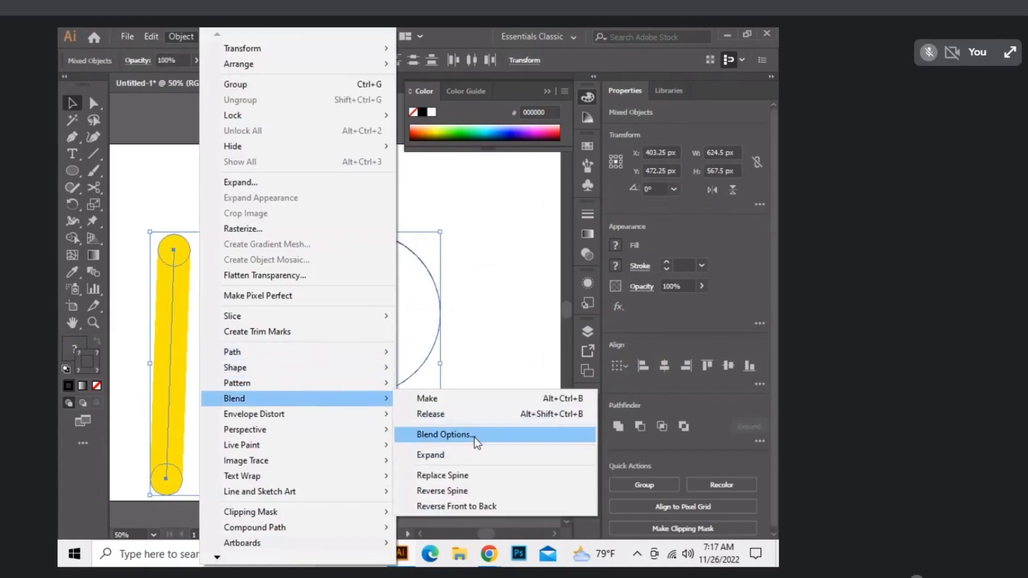
{"action": "left_click", "coordinate": [473, 475]}
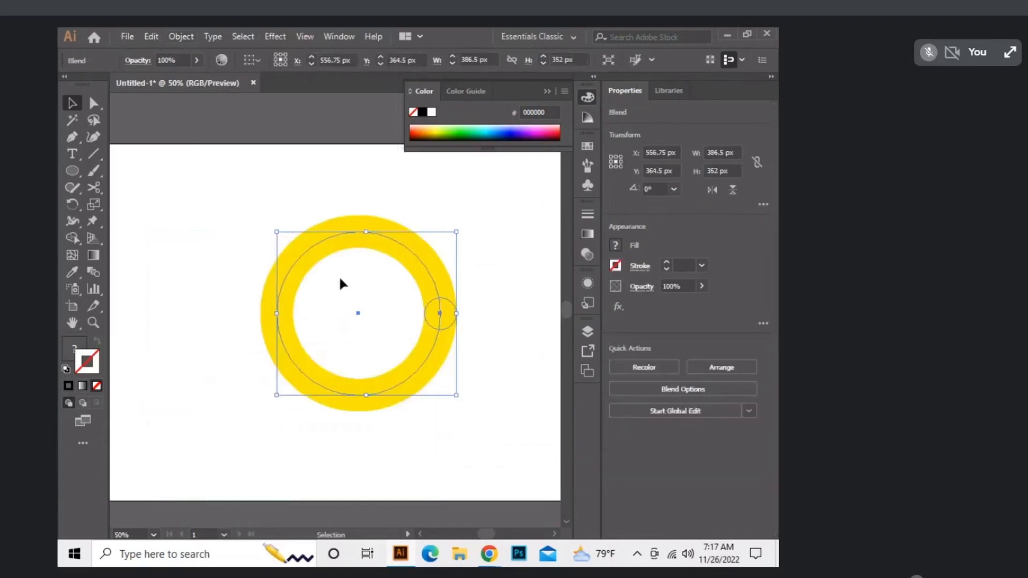
{"action": "left_click_drag", "start_coordinate": [435, 283], "coordinate": [380, 304]}
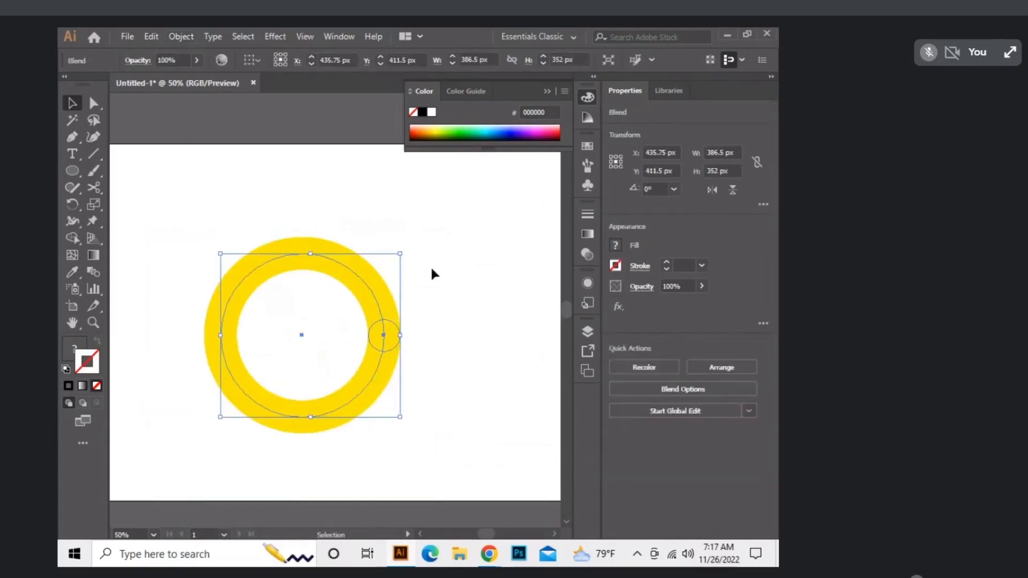
Step: Apply Roughen to the yellow ring with 49% relative size, 53/in detail and smooth points, and color its stroke red-orange (D41D00)
{"action": "left_click", "coordinate": [278, 36]}
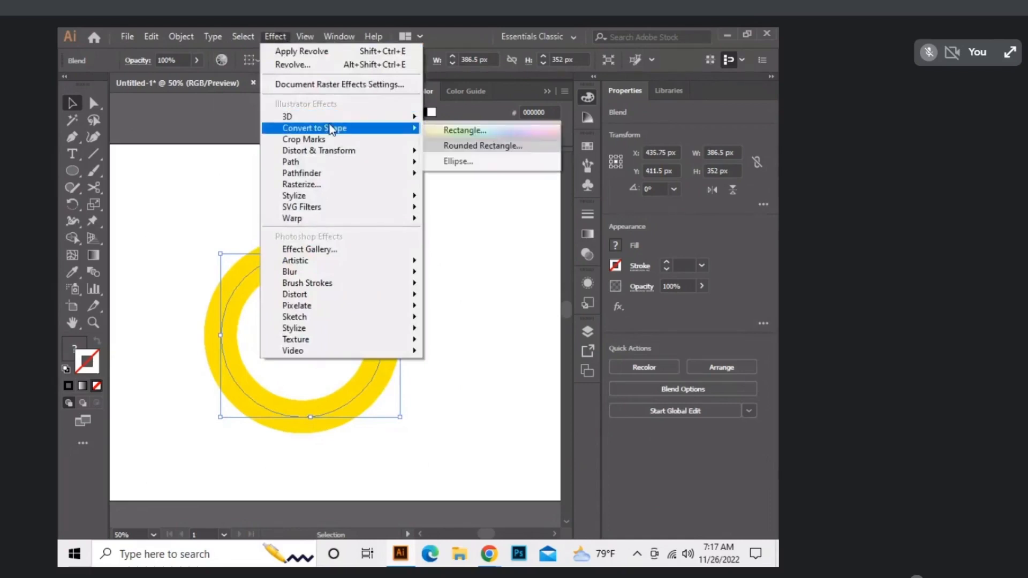
{"action": "mouse_move", "coordinate": [339, 154]}
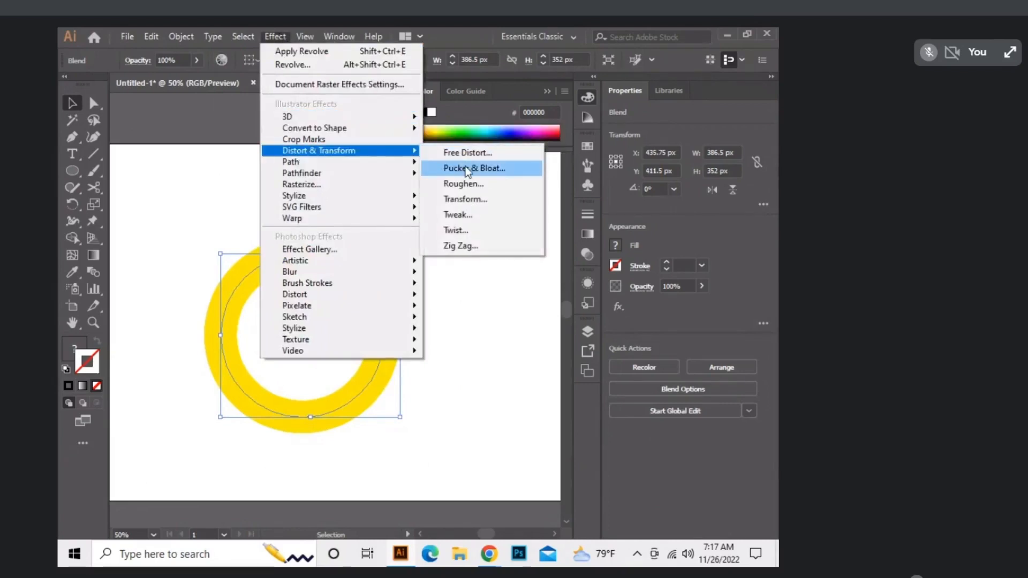
{"action": "left_click", "coordinate": [506, 185]}
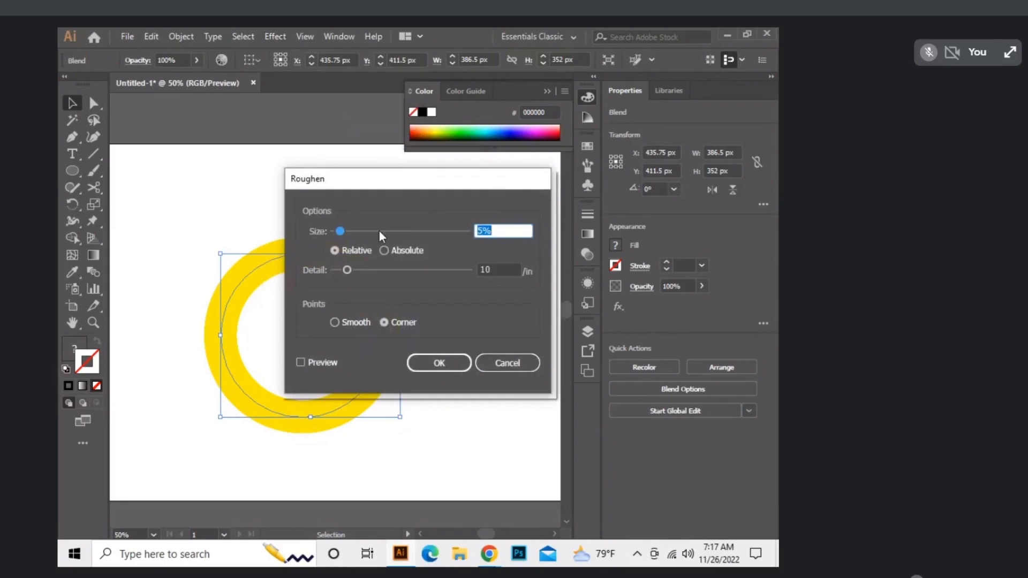
{"action": "left_click", "coordinate": [379, 232]}
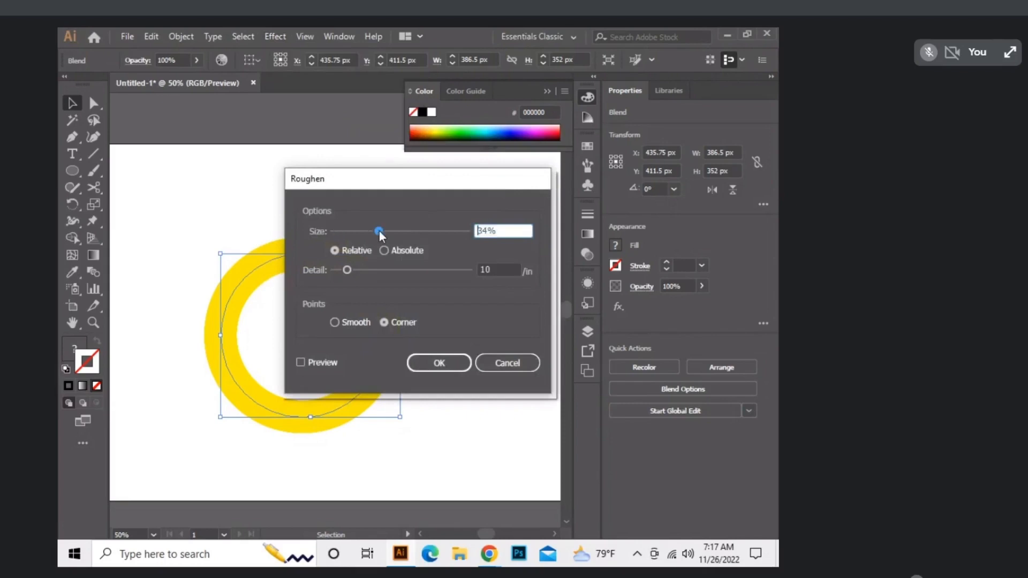
{"action": "left_click", "coordinate": [405, 269]}
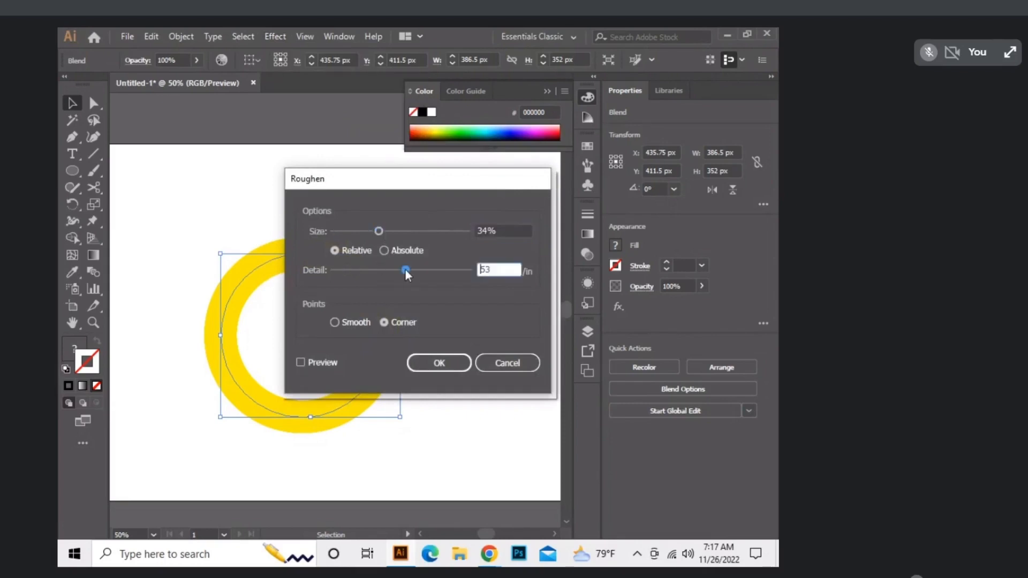
{"action": "left_click", "coordinate": [399, 230]}
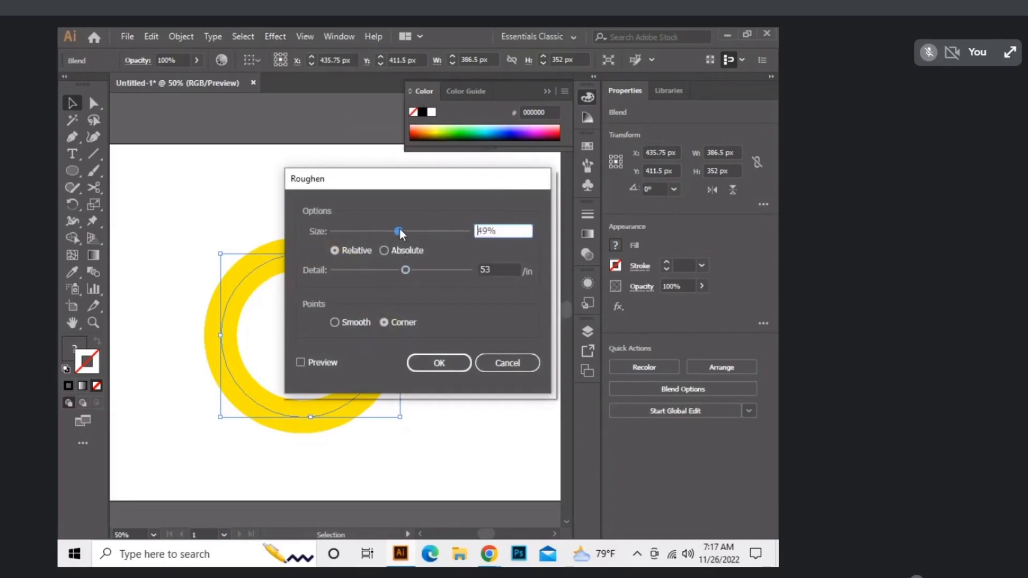
{"action": "left_click", "coordinate": [334, 321]}
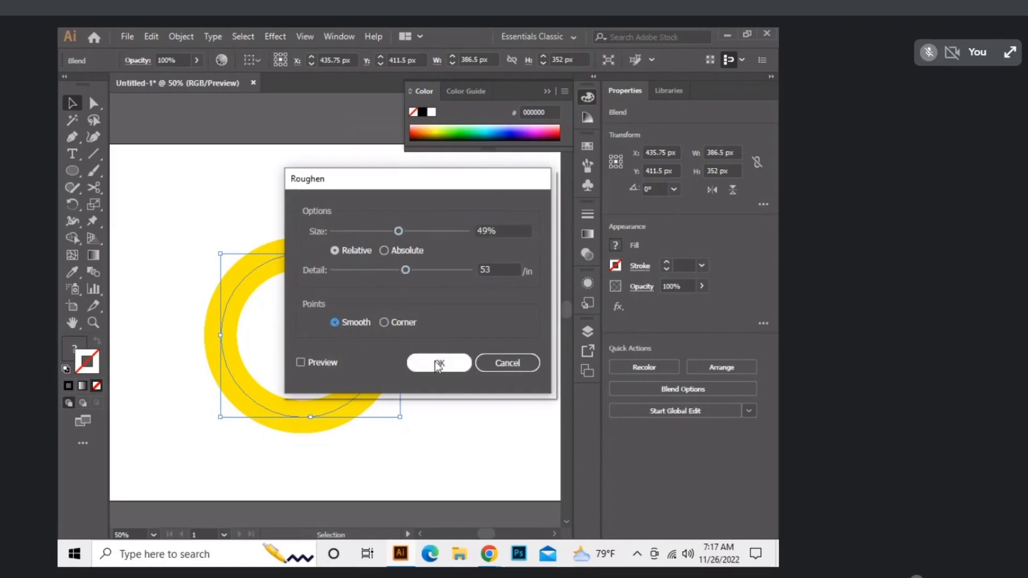
{"action": "left_click", "coordinate": [438, 364]}
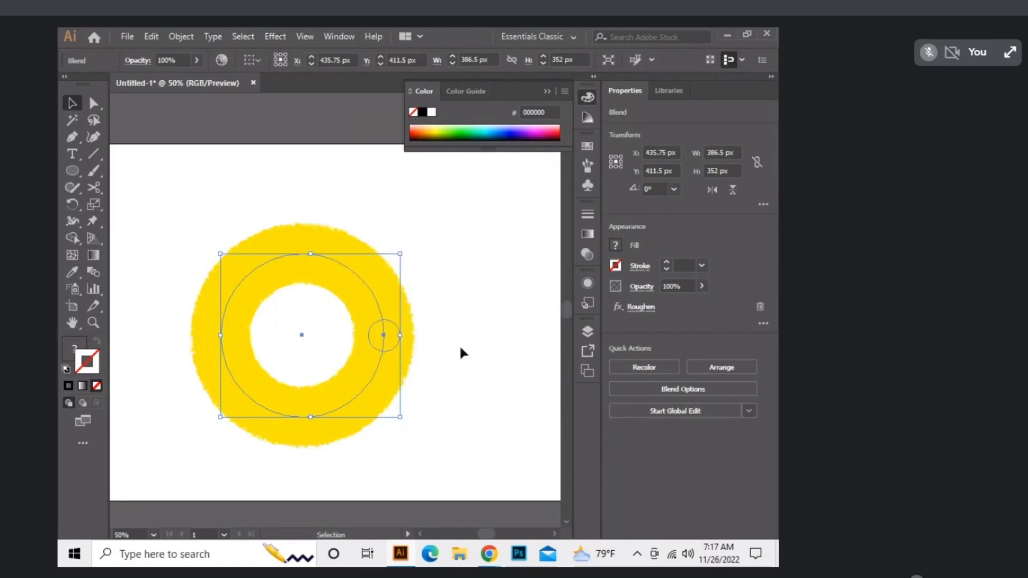
{"action": "left_click", "coordinate": [415, 130]}
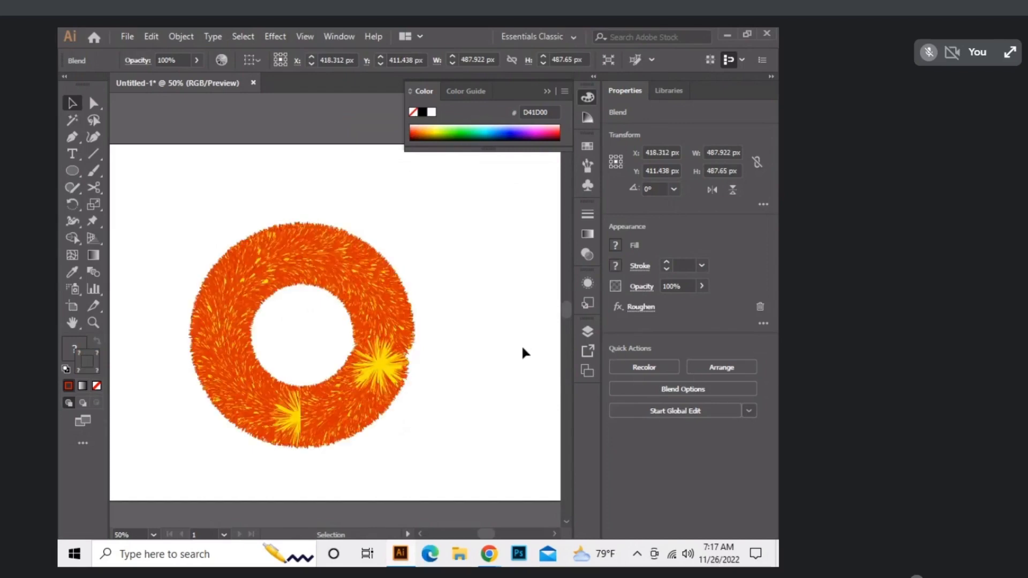
{"action": "left_click", "coordinate": [459, 277]}
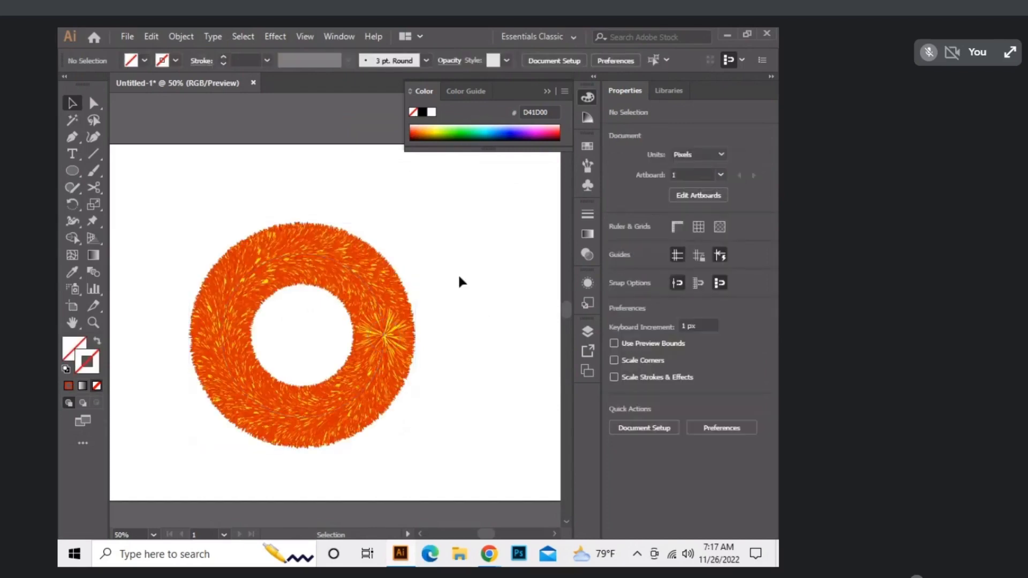
Step: Expand the appearance of the roughened ring, then expand its fill and stroke
{"action": "left_click_drag", "start_coordinate": [480, 238], "coordinate": [333, 306]}
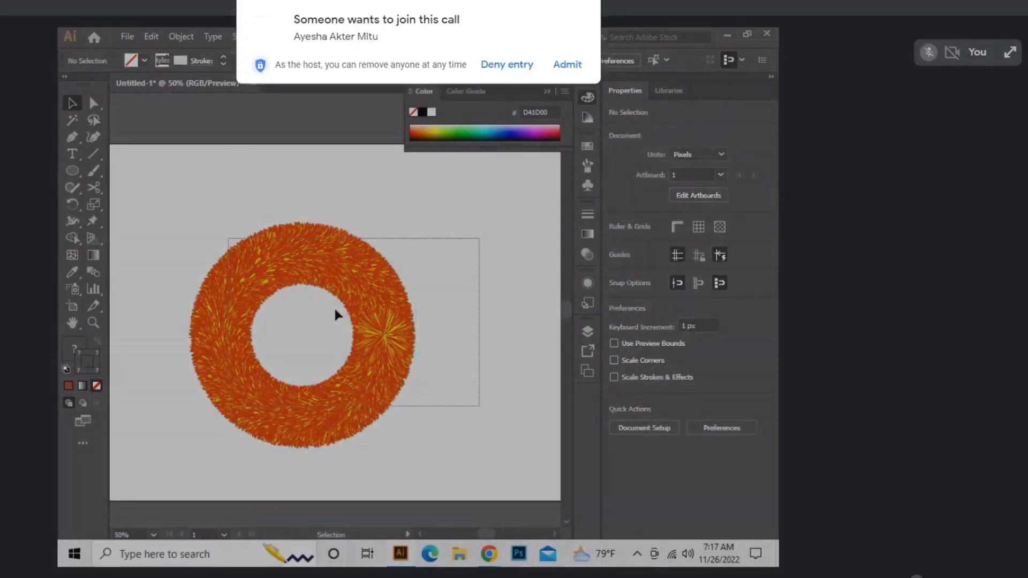
{"action": "right_click", "coordinate": [413, 278]}
{"action": "left_click_drag", "start_coordinate": [427, 209], "coordinate": [301, 348]}
{"action": "left_click", "coordinate": [559, 59]}
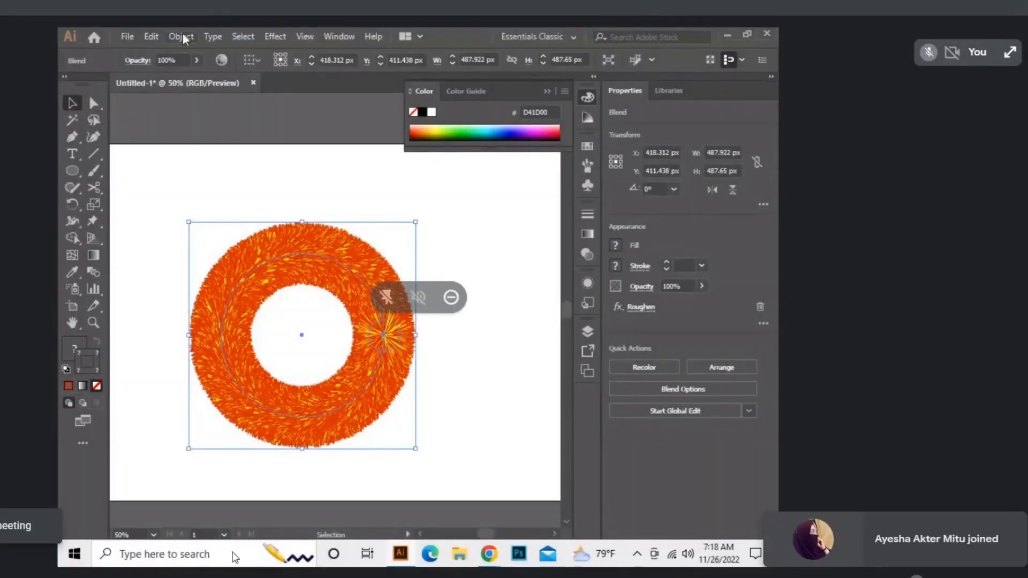
{"action": "left_click", "coordinate": [181, 36]}
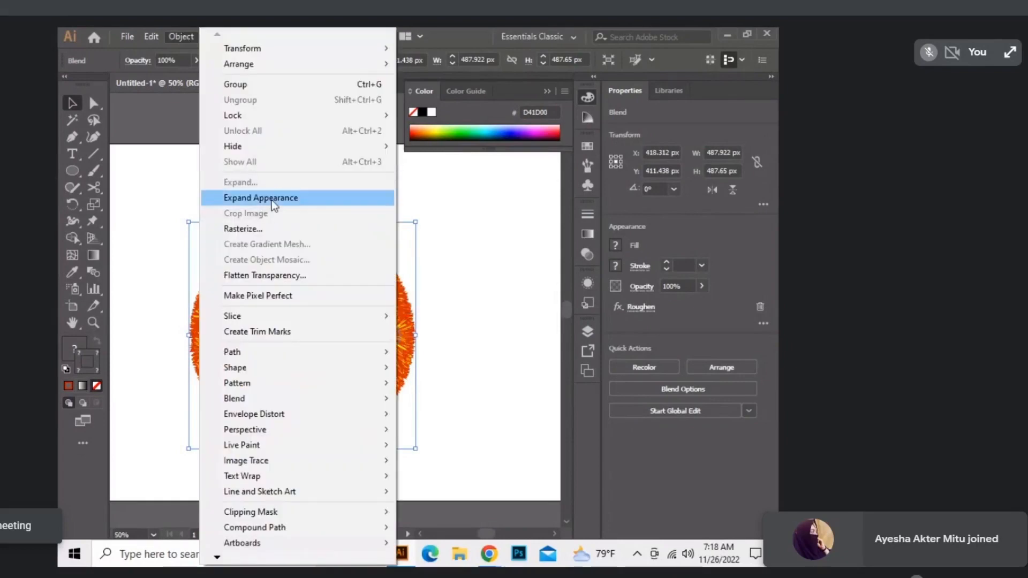
{"action": "left_click", "coordinate": [271, 198]}
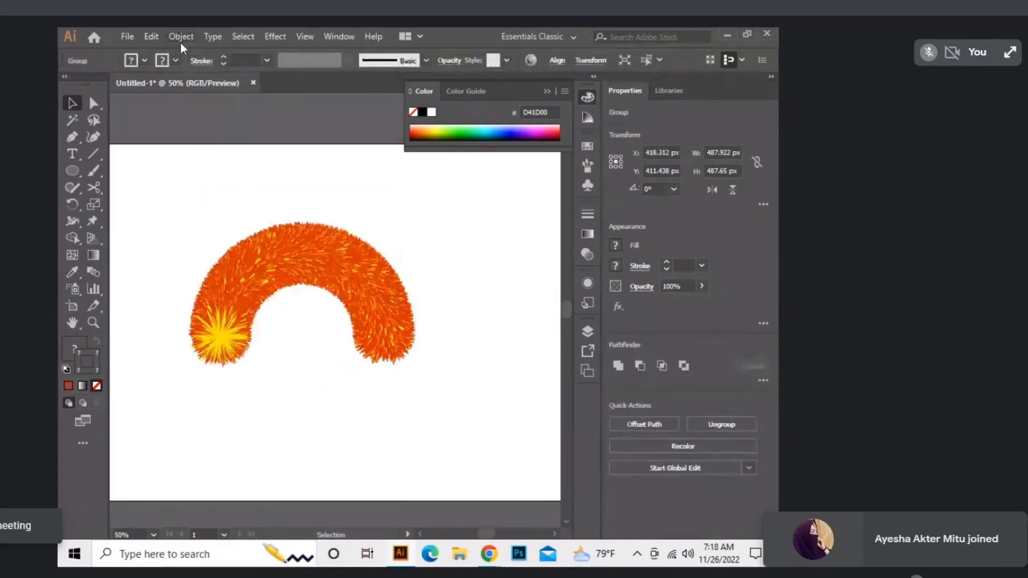
{"action": "left_click", "coordinate": [181, 38]}
{"action": "left_click", "coordinate": [240, 183]}
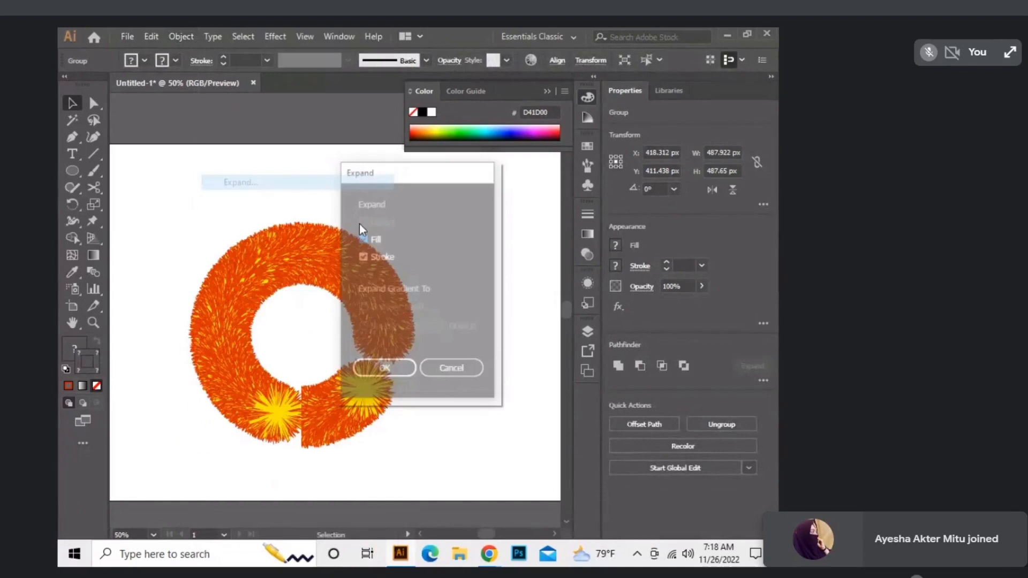
{"action": "left_click", "coordinate": [386, 368]}
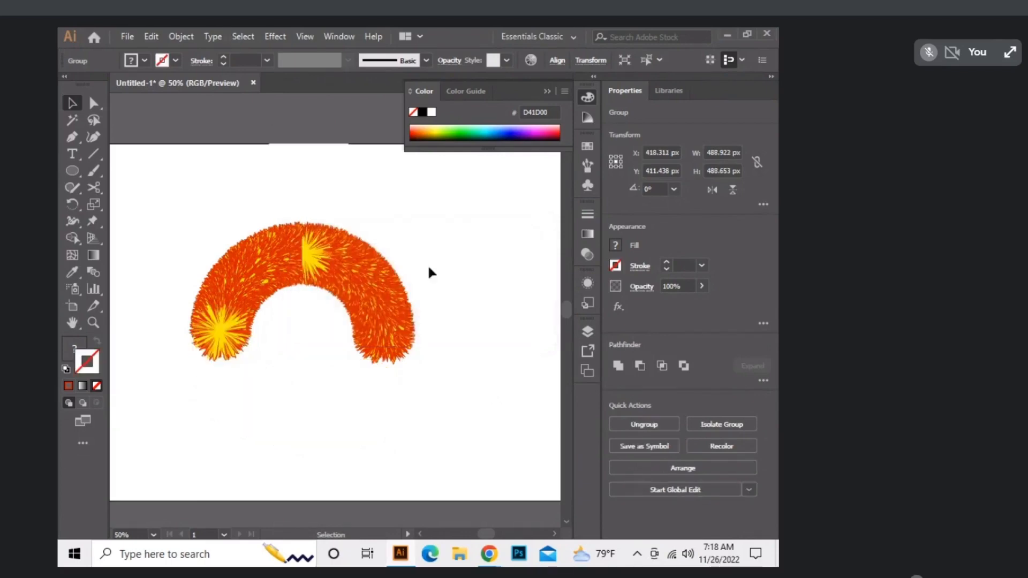
{"action": "left_click", "coordinate": [434, 268]}
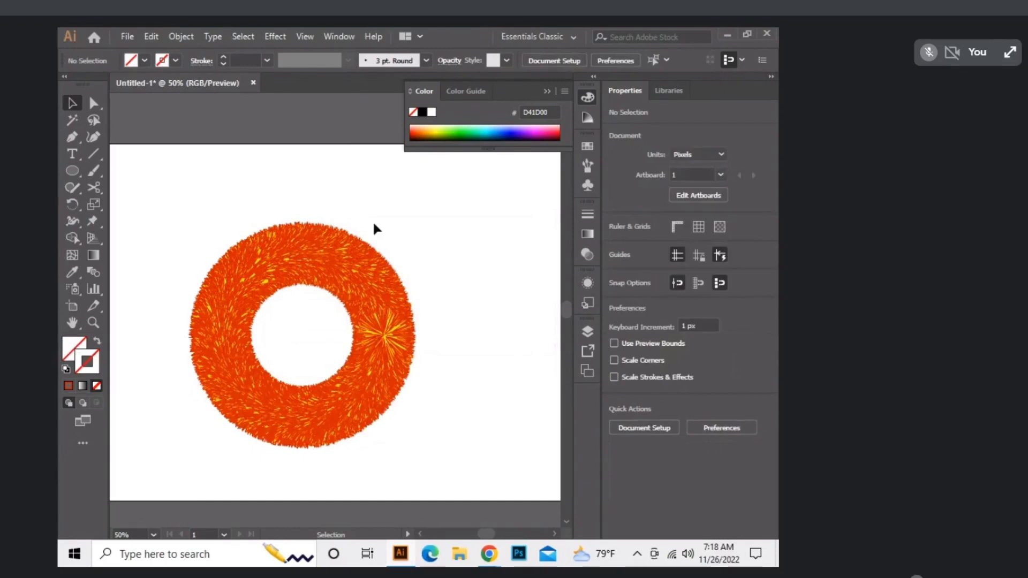
Step: Move the expanded ring around the artboard until it overlaps the left edge, then delete it
{"action": "left_click_drag", "start_coordinate": [373, 307], "coordinate": [324, 226]}
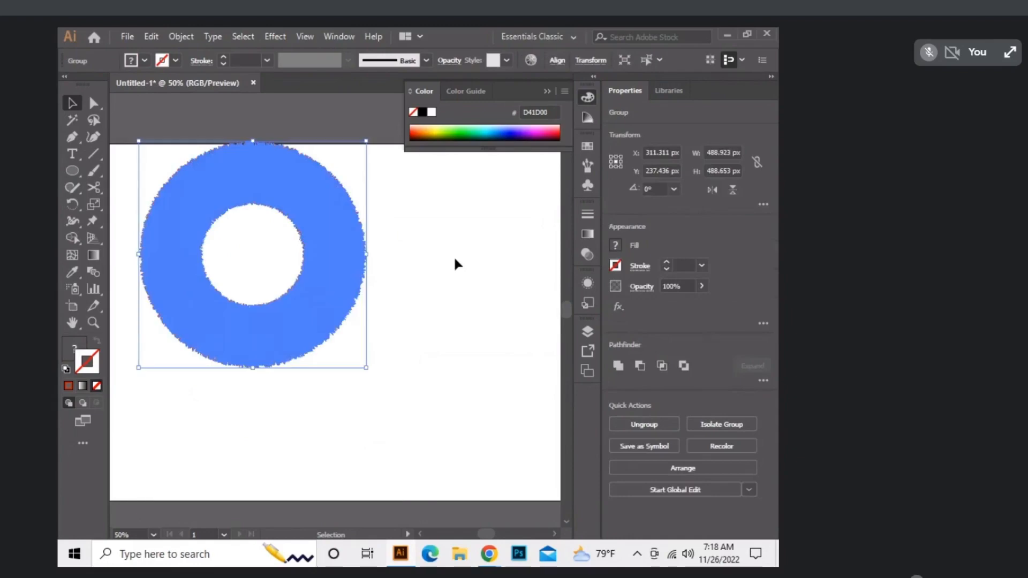
{"action": "left_click", "coordinate": [454, 255]}
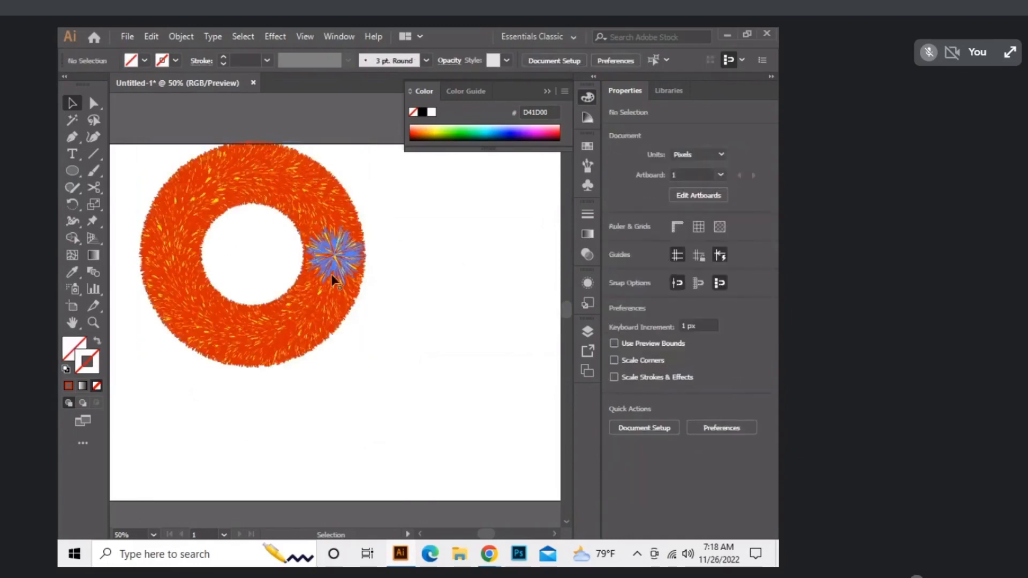
{"action": "left_click_drag", "start_coordinate": [332, 274], "coordinate": [385, 250]}
{"action": "left_click", "coordinate": [332, 261]}
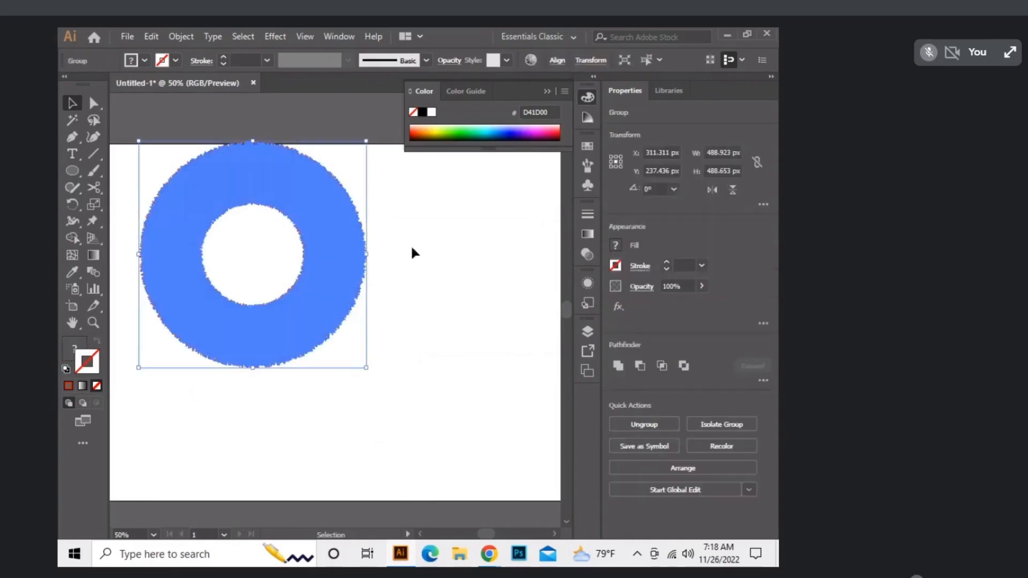
{"action": "left_click", "coordinate": [412, 249]}
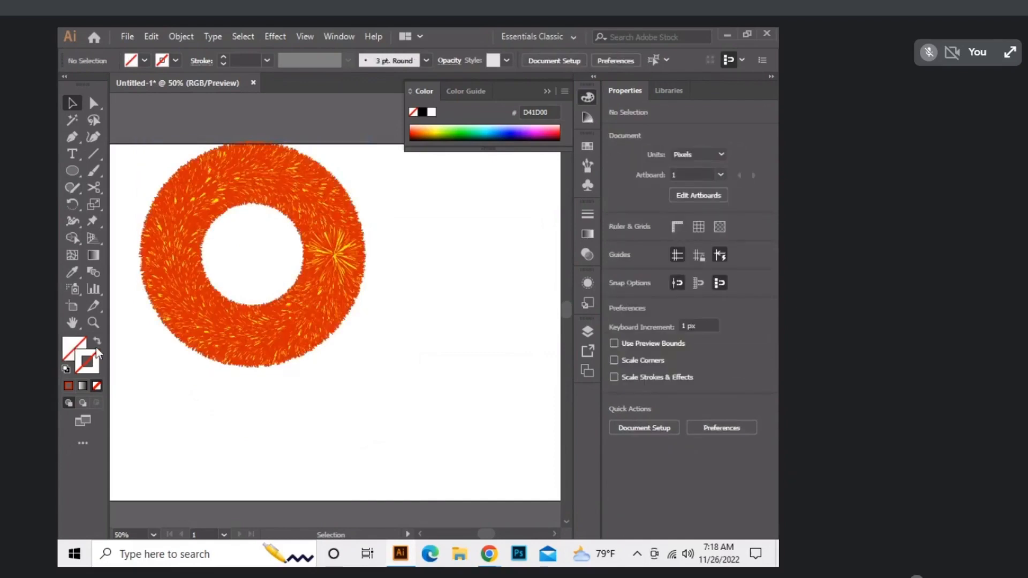
{"action": "mouse_move", "coordinate": [353, 240]}
{"action": "left_mouse_down"}
{"action": "mouse_move", "coordinate": [283, 288]}
{"action": "mouse_move", "coordinate": [484, 283]}
{"action": "left_mouse_up"}
{"action": "left_click", "coordinate": [504, 281]}
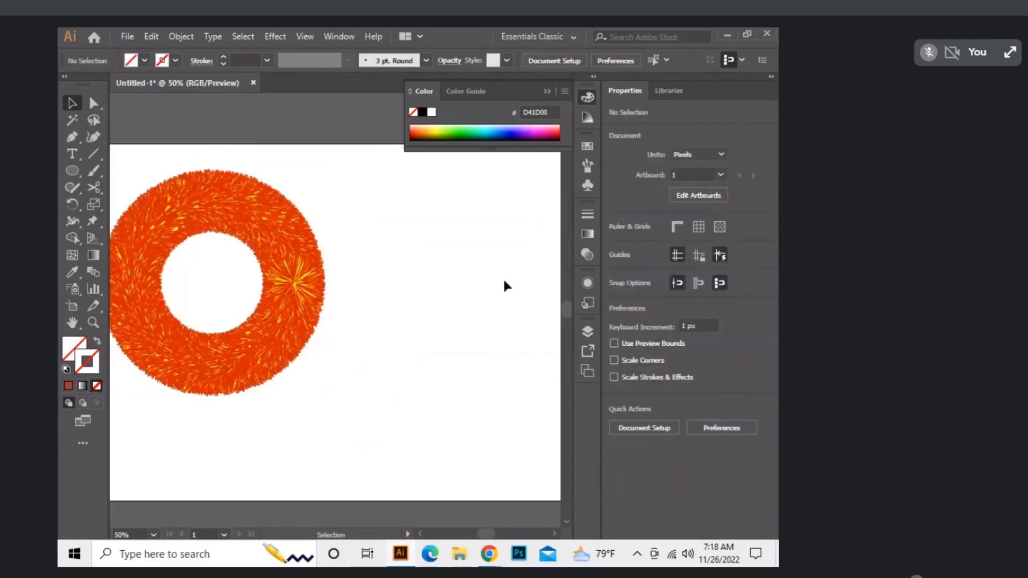
{"action": "left_click_drag", "start_coordinate": [427, 212], "coordinate": [268, 414]}
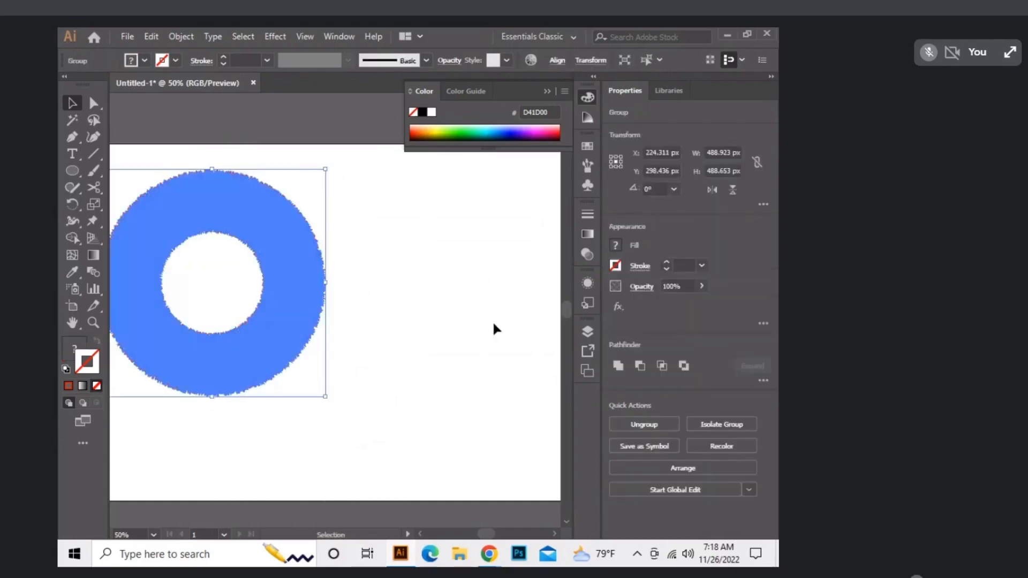
{"action": "key", "text": "Delete"}
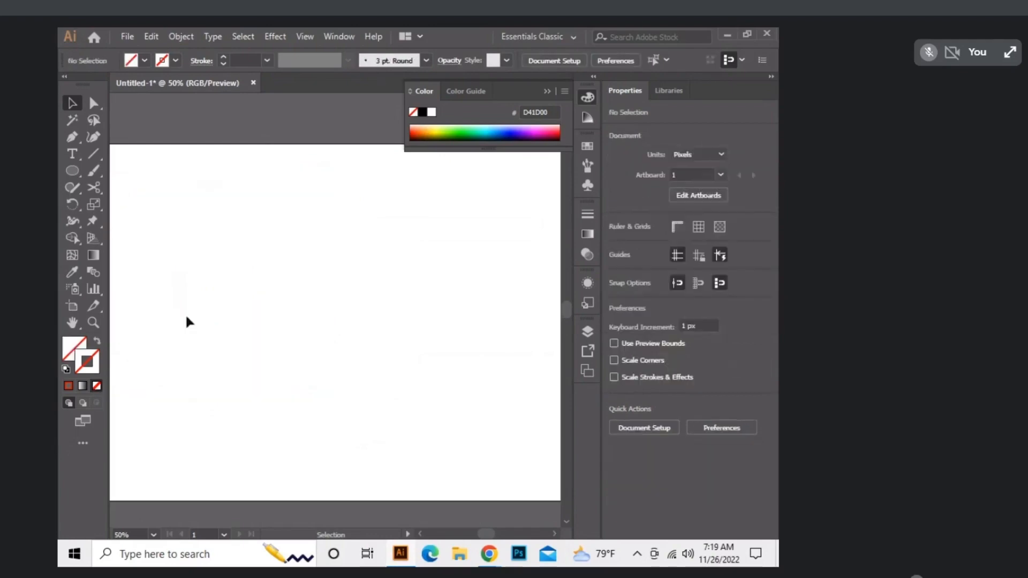
Step: Set the fill color for new ellipses to orange (FBB03B) with no stroke
{"action": "left_click", "coordinate": [69, 385]}
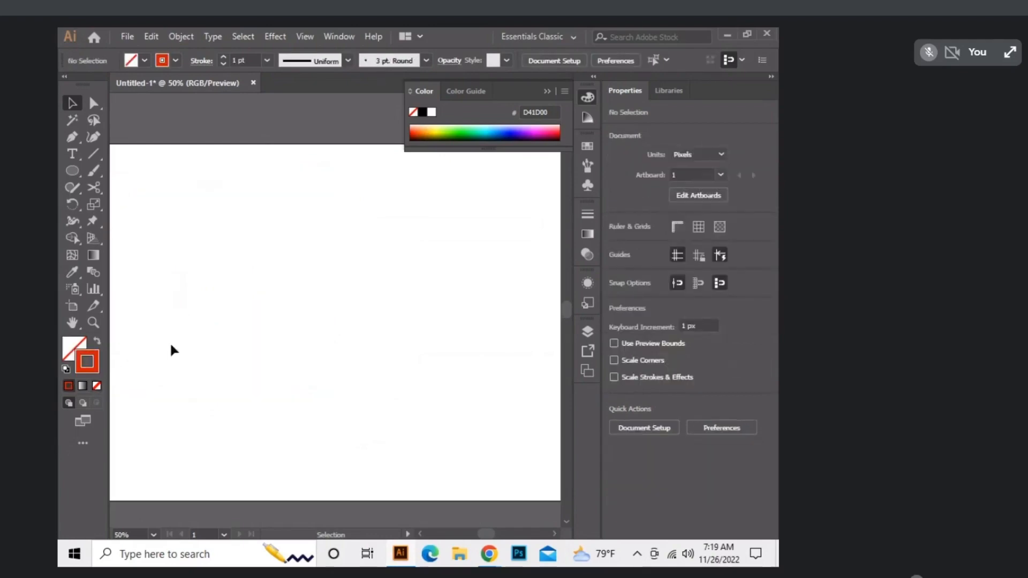
{"action": "left_click", "coordinate": [96, 341]}
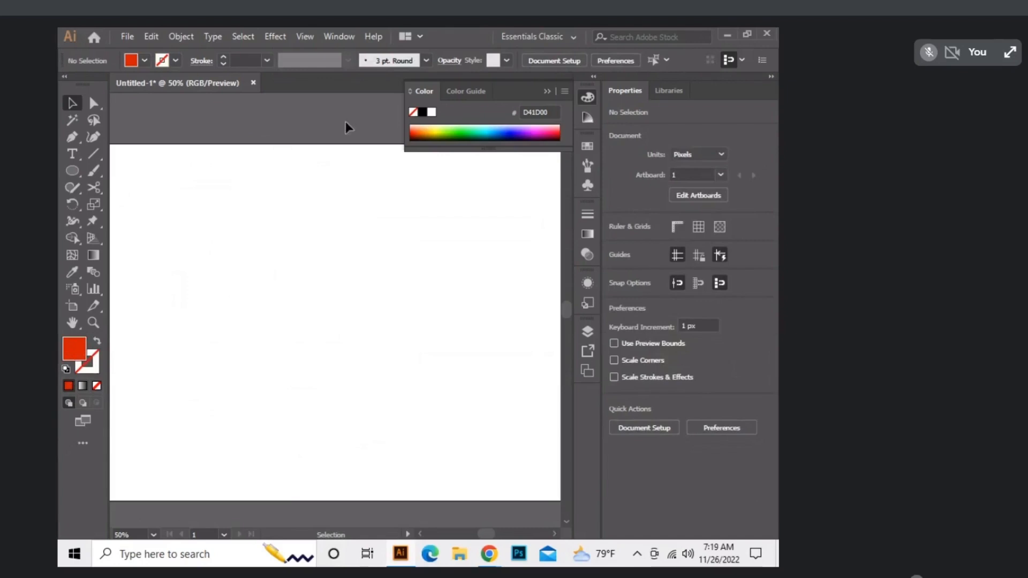
{"action": "left_click", "coordinate": [69, 170]}
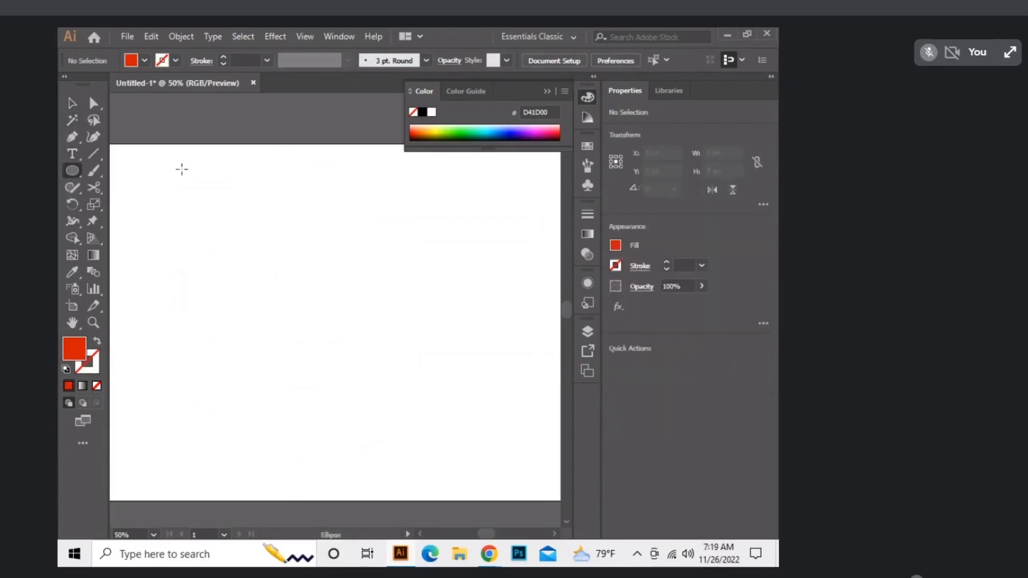
{"action": "left_click", "coordinate": [442, 129]}
{"action": "left_click", "coordinate": [145, 61]}
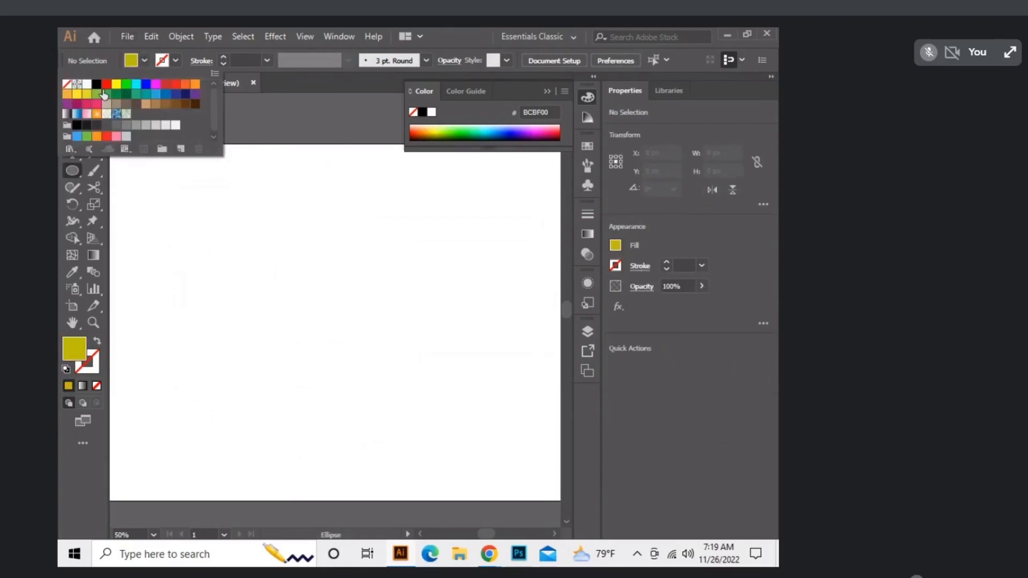
{"action": "left_click", "coordinate": [69, 99]}
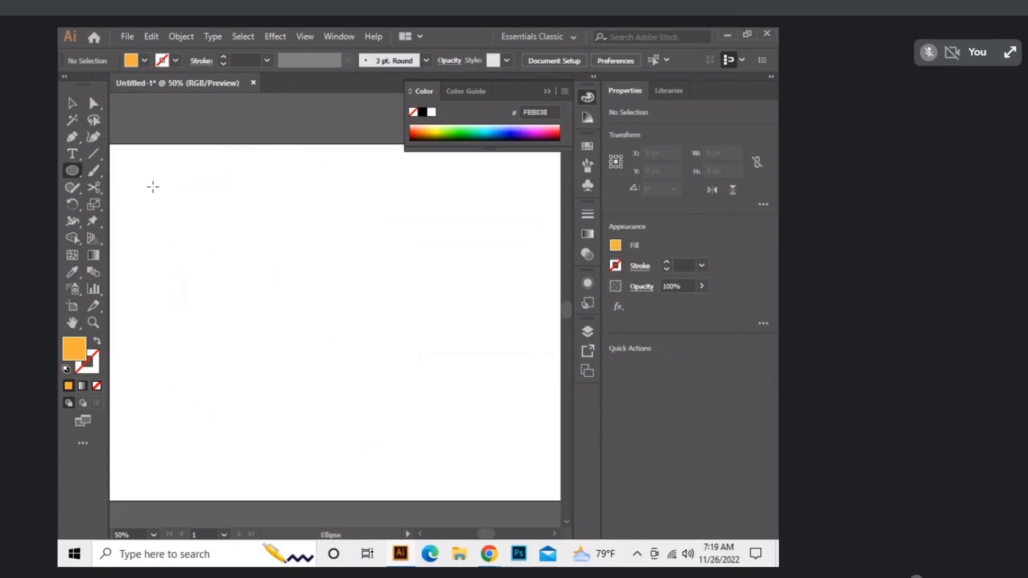
Step: Draw a circle about 82 px wide in the artboard's upper-left corner and scale it down to about 68 px
{"action": "left_click_drag", "start_coordinate": [139, 166], "coordinate": [152, 187]}
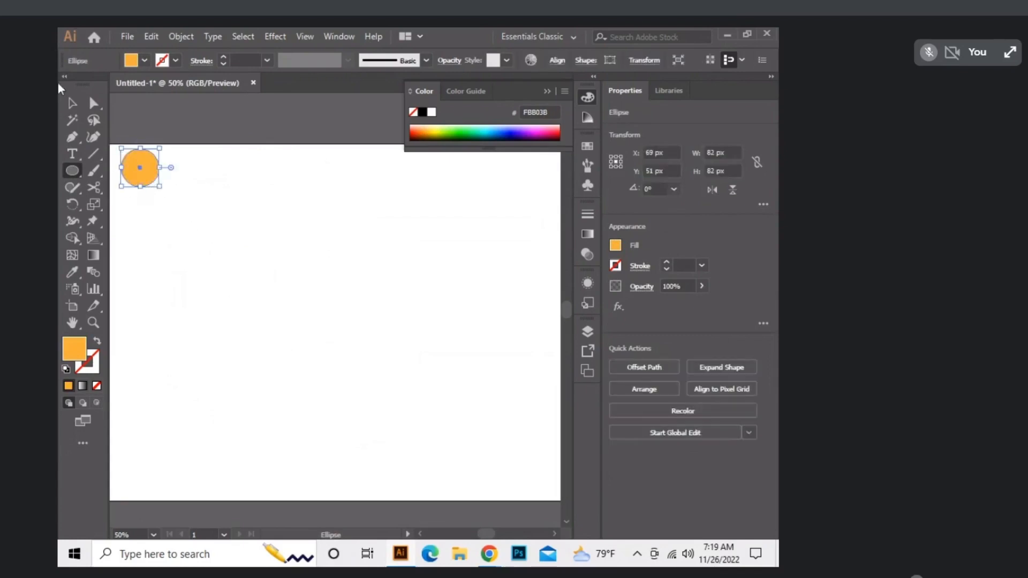
{"action": "left_click", "coordinate": [73, 103]}
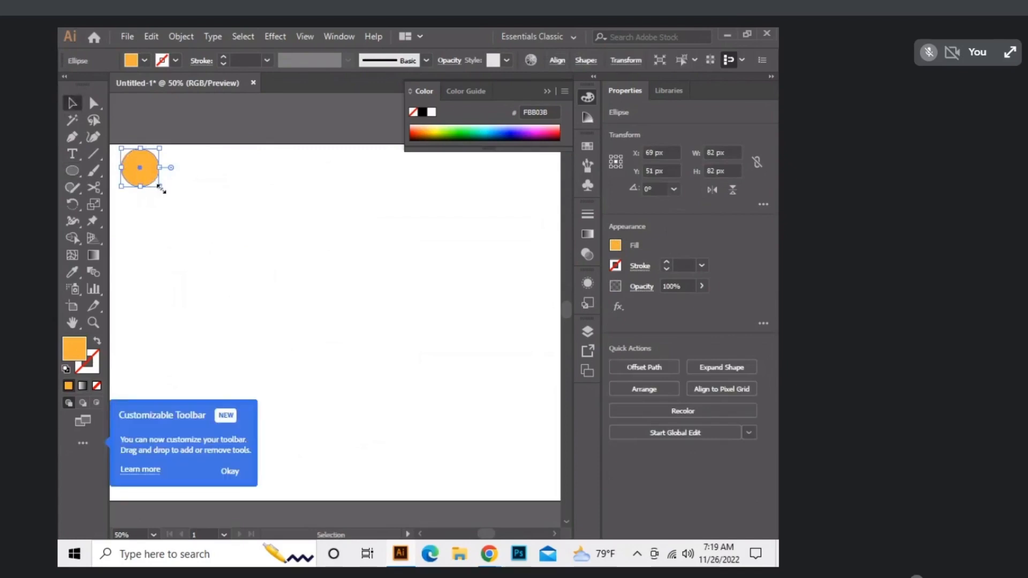
{"action": "left_click_drag", "start_coordinate": [159, 187], "coordinate": [158, 185]}
{"action": "left_click", "coordinate": [272, 368]}
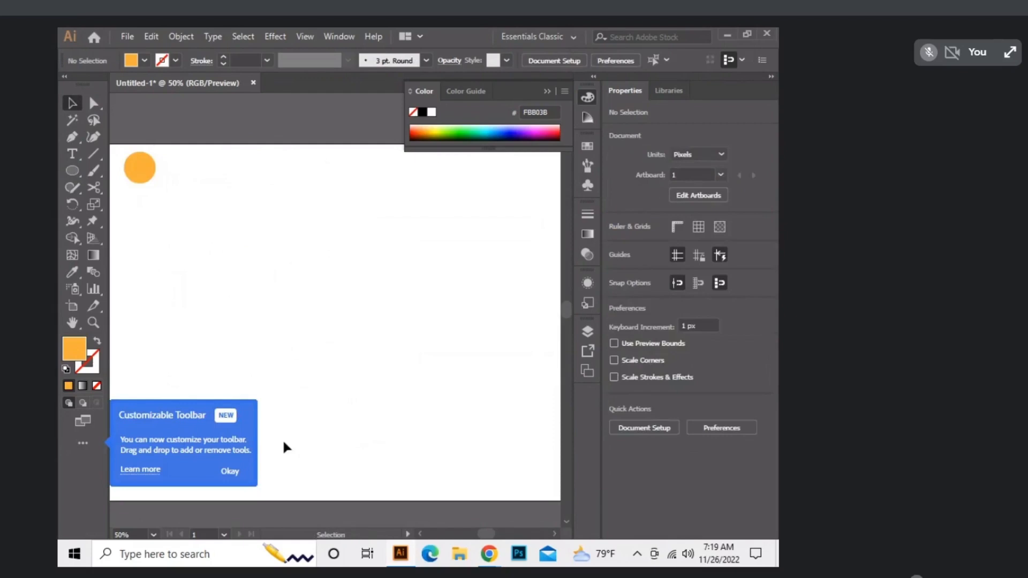
{"action": "left_click", "coordinate": [238, 473]}
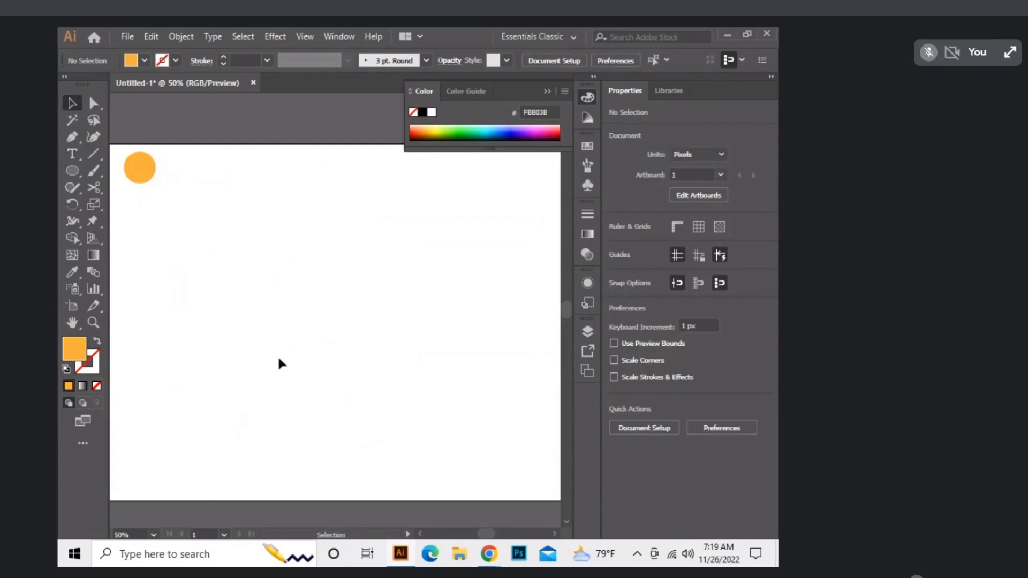
Step: Copy the orange circle about 676 px straight down and select both circles
{"action": "left_click_drag", "start_coordinate": [135, 171], "coordinate": [135, 487]}
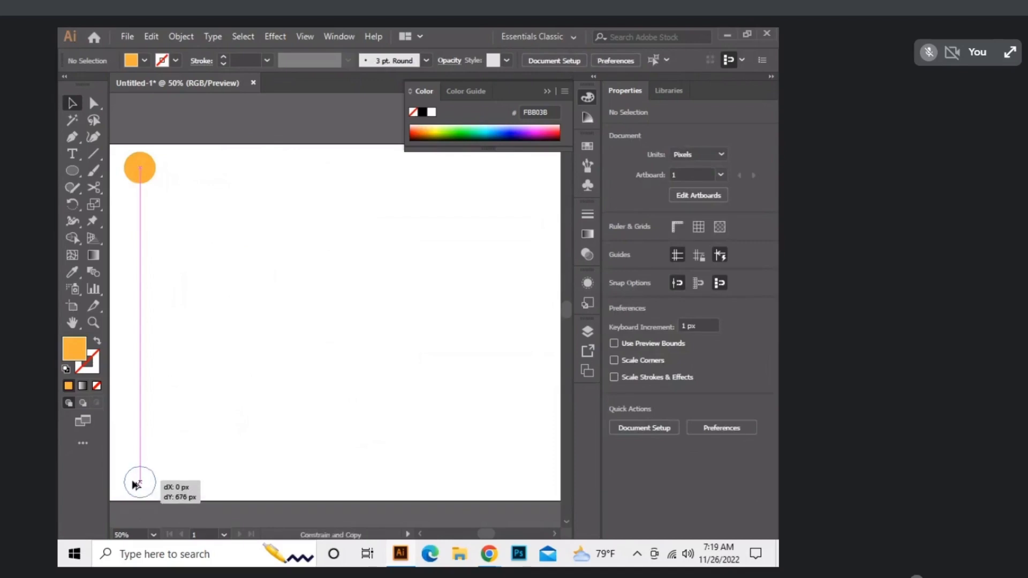
{"action": "left_click", "coordinate": [219, 412]}
{"action": "left_click_drag", "start_coordinate": [180, 142], "coordinate": [146, 471]}
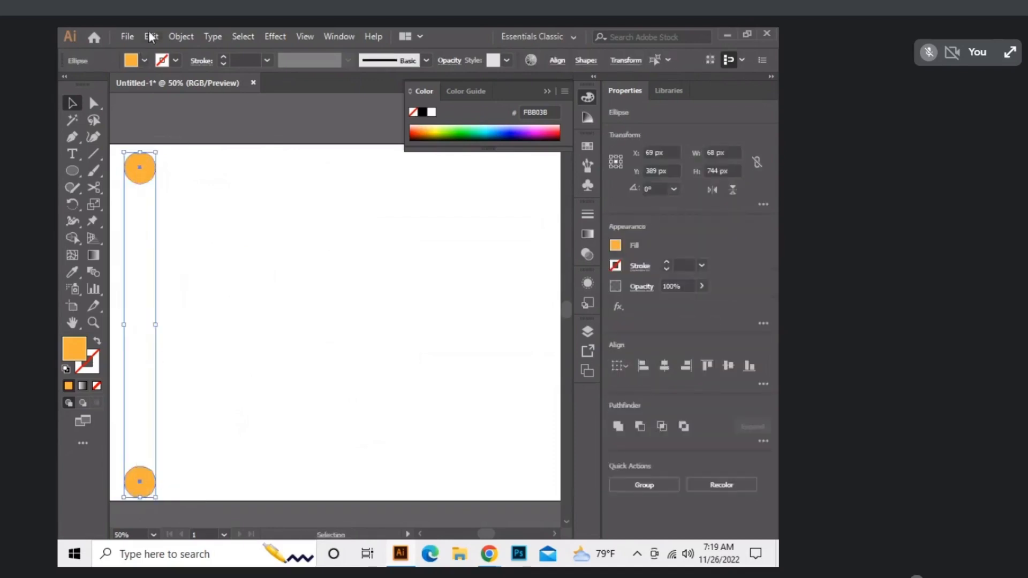
Step: Blend the two orange circles using Specified Steps spacing of 1000, then deselect the blend
{"action": "left_click", "coordinate": [181, 37]}
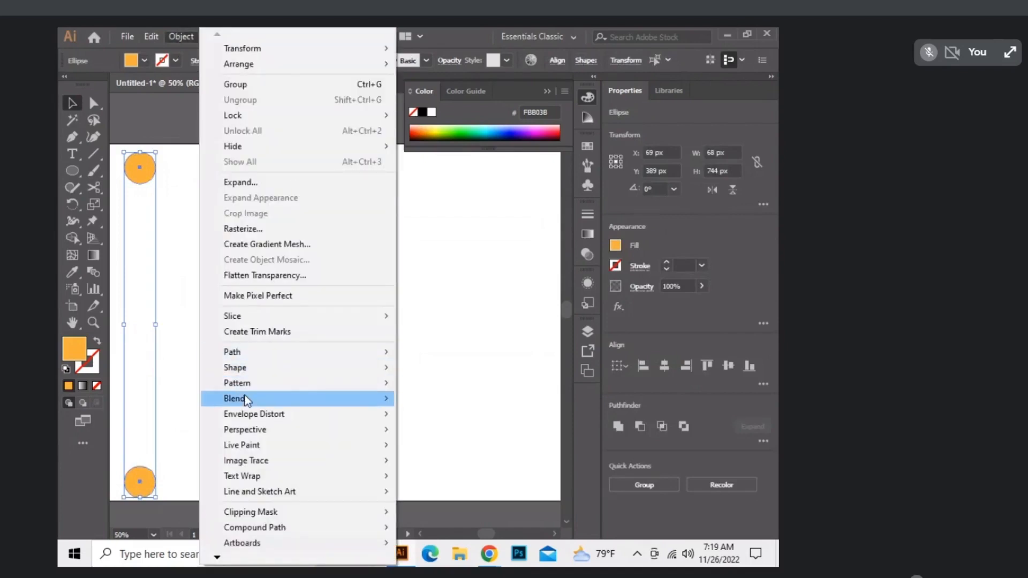
{"action": "mouse_move", "coordinate": [245, 396]}
{"action": "left_click", "coordinate": [464, 399]}
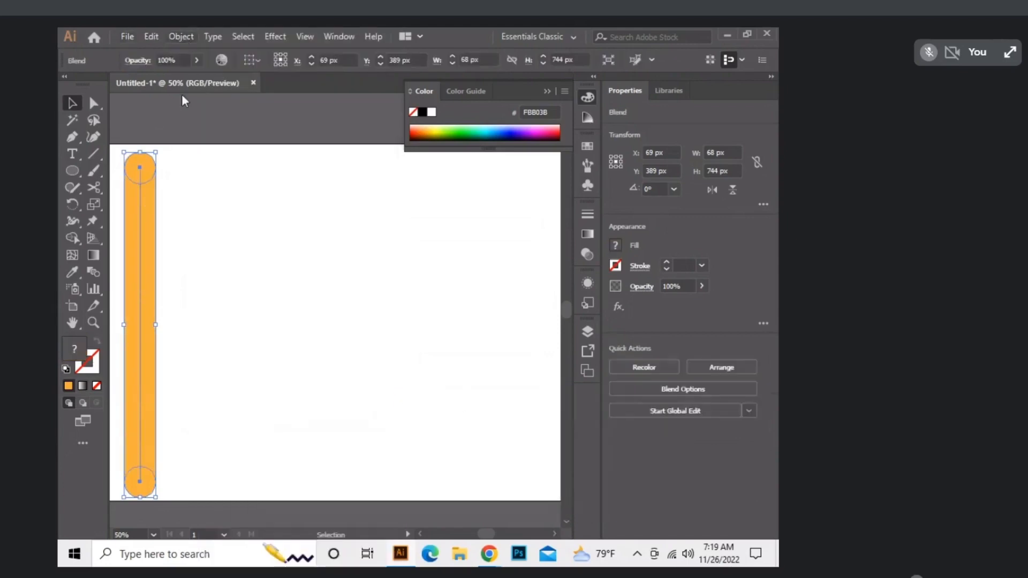
{"action": "left_click", "coordinate": [173, 39]}
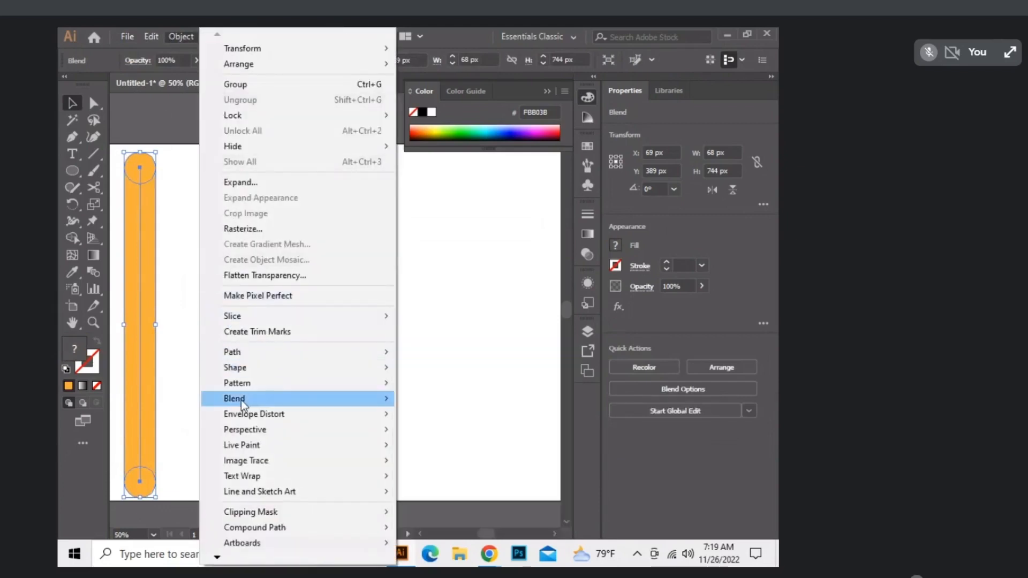
{"action": "mouse_move", "coordinate": [242, 403]}
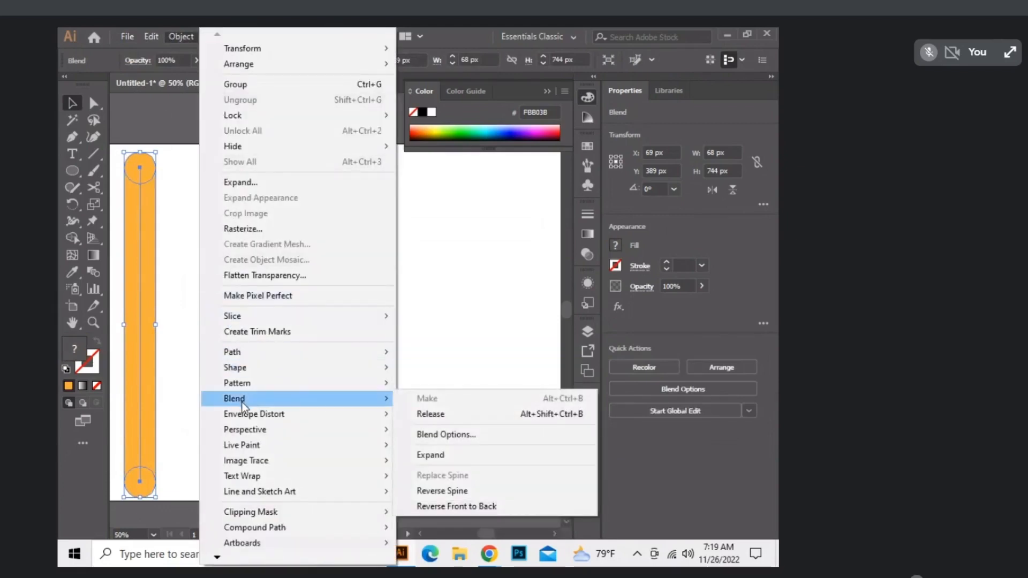
{"action": "left_click", "coordinate": [436, 434]}
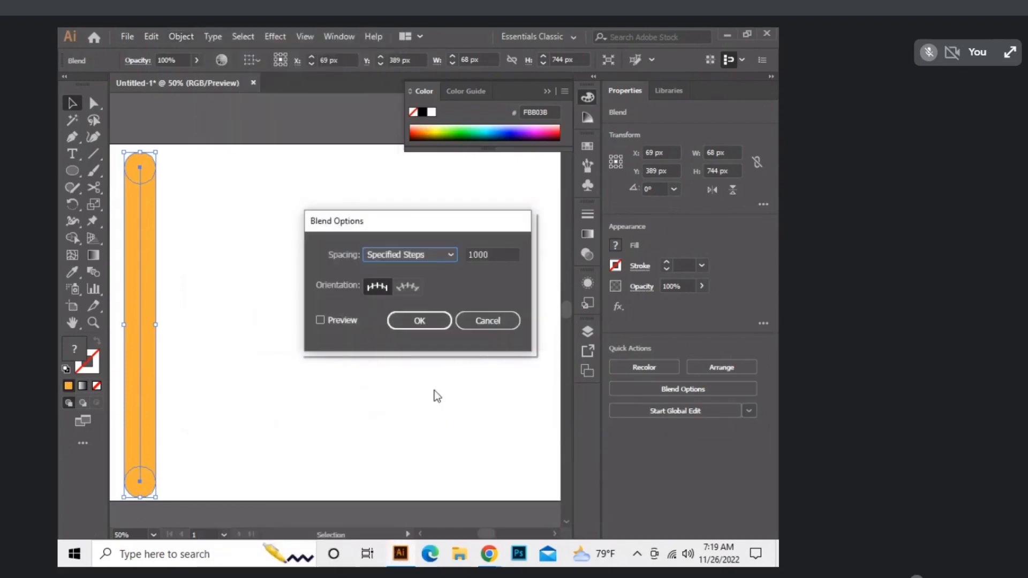
{"action": "left_click", "coordinate": [436, 254]}
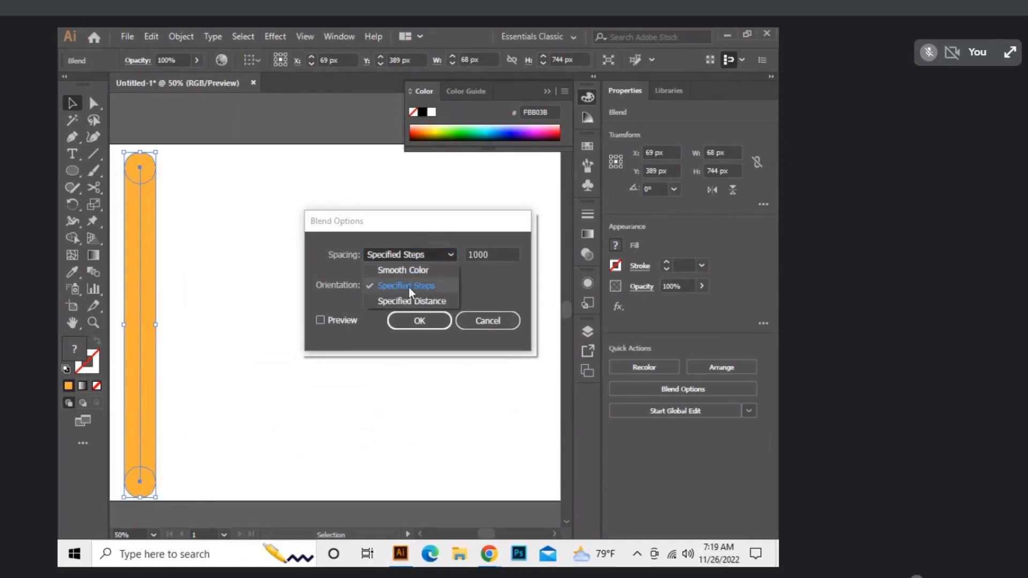
{"action": "left_click", "coordinate": [448, 246]}
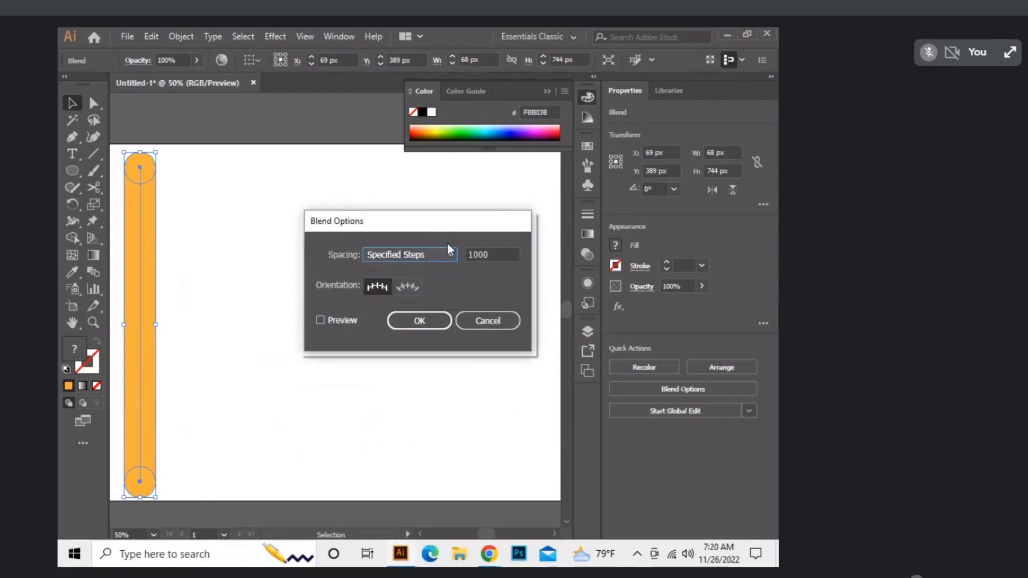
{"action": "left_click", "coordinate": [420, 321]}
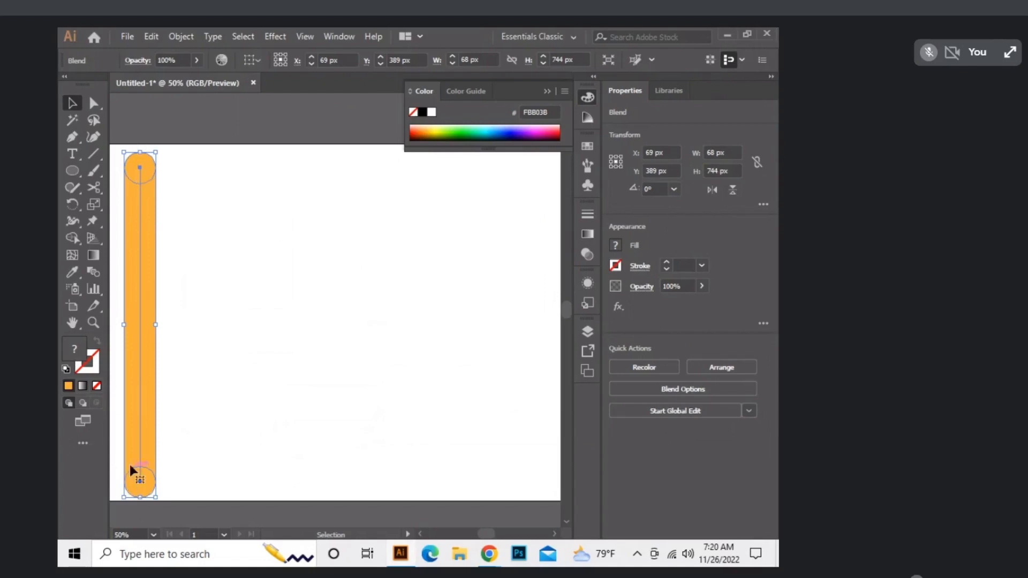
{"action": "left_click", "coordinate": [243, 232]}
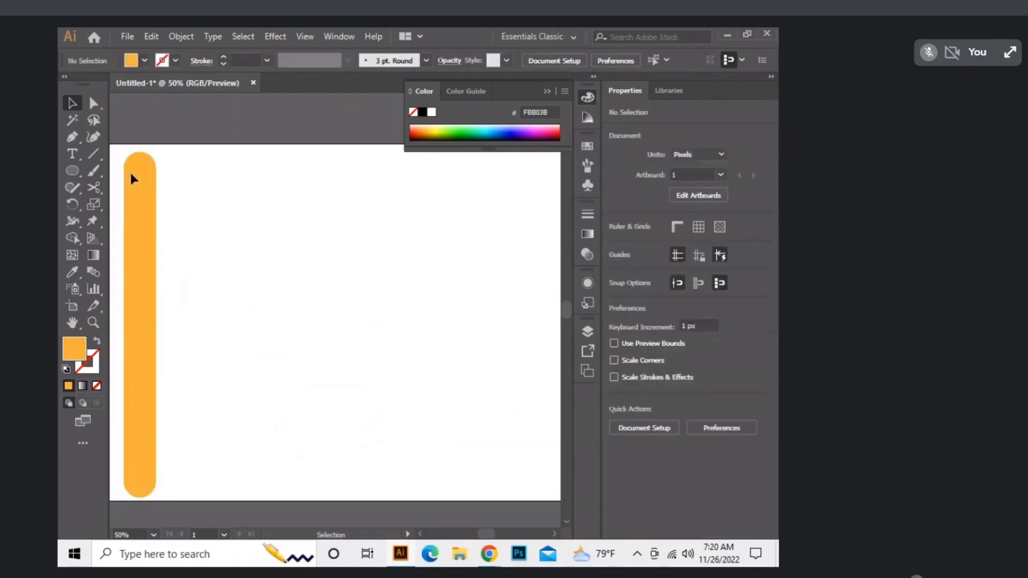
Step: Draw a circle about 406 px wide to the right of the orange bar, with no fill and a 1 pt orange stroke
{"action": "left_click", "coordinate": [70, 171]}
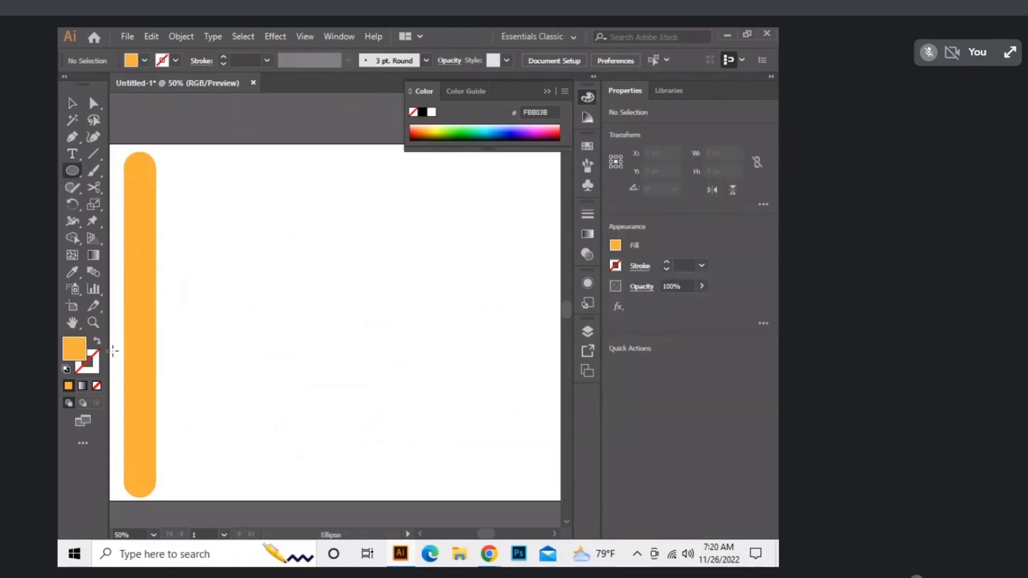
{"action": "key", "text": "shift+x"}
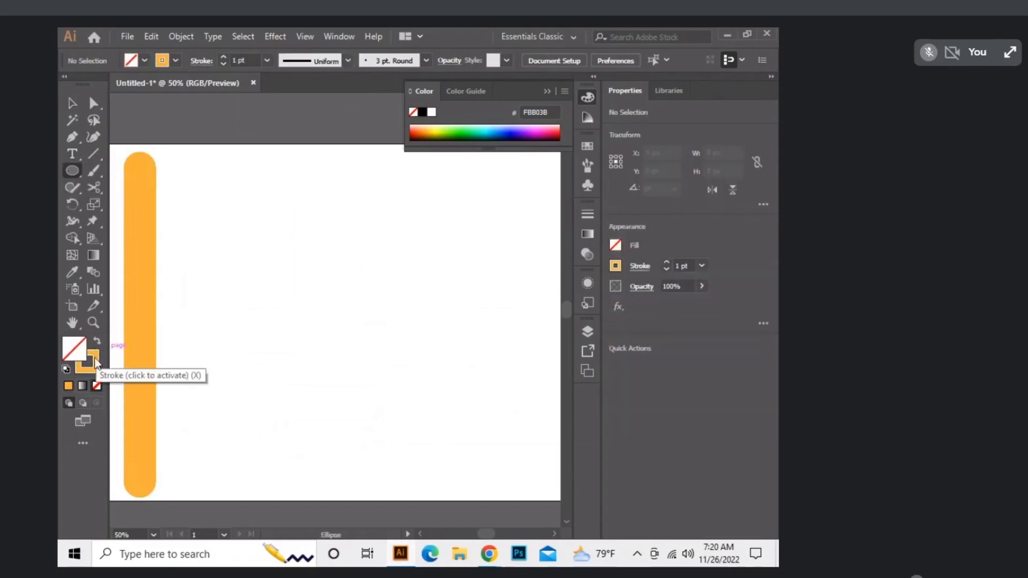
{"action": "left_click", "coordinate": [95, 363]}
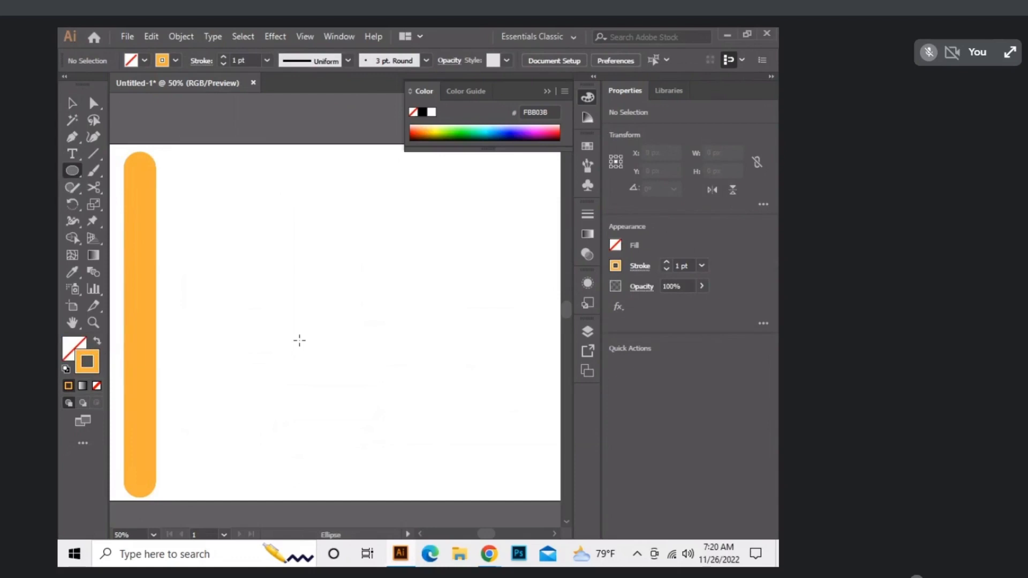
{"action": "left_click_drag", "start_coordinate": [326, 299], "coordinate": [422, 394]}
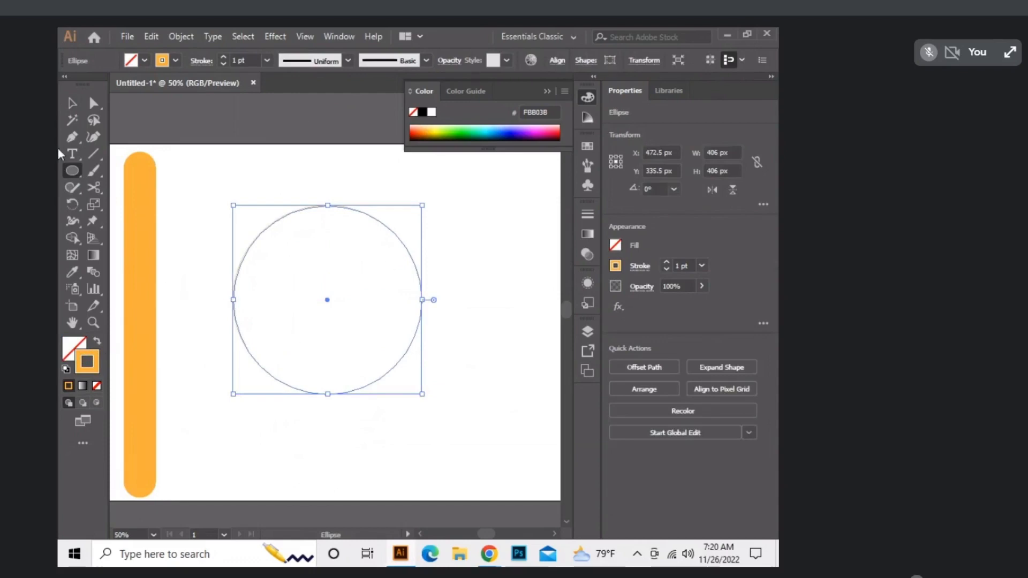
Step: Cut the large circle's path open at its right anchor point with the Scissors tool and deselect it
{"action": "mouse_move", "coordinate": [96, 186]}
{"action": "left_mouse_down"}
{"action": "mouse_move", "coordinate": [134, 197]}
{"action": "mouse_move", "coordinate": [140, 189]}
{"action": "mouse_move", "coordinate": [95, 188]}
{"action": "mouse_move", "coordinate": [131, 221]}
{"action": "mouse_move", "coordinate": [163, 210]}
{"action": "left_mouse_up"}
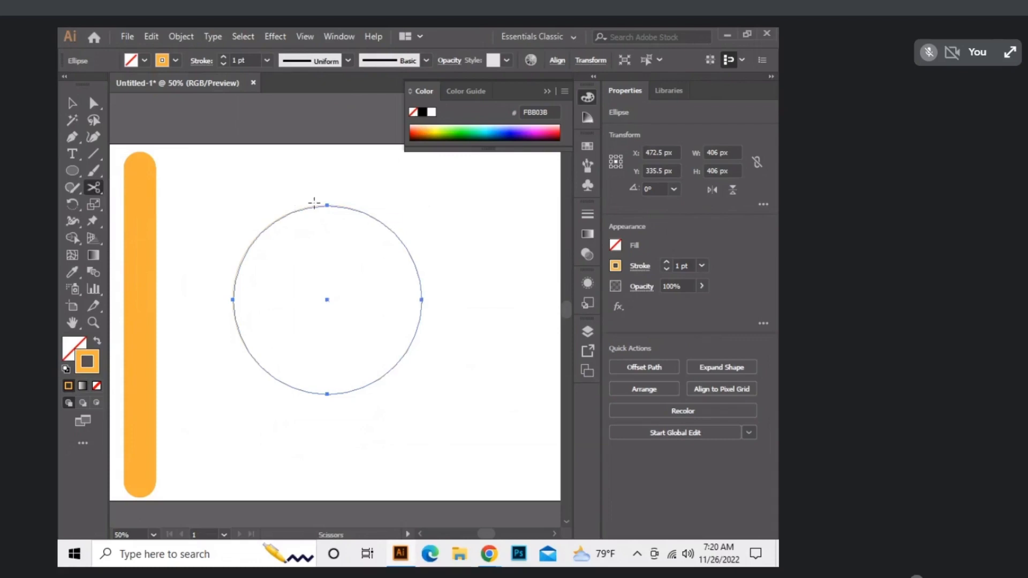
{"action": "left_click", "coordinate": [421, 300]}
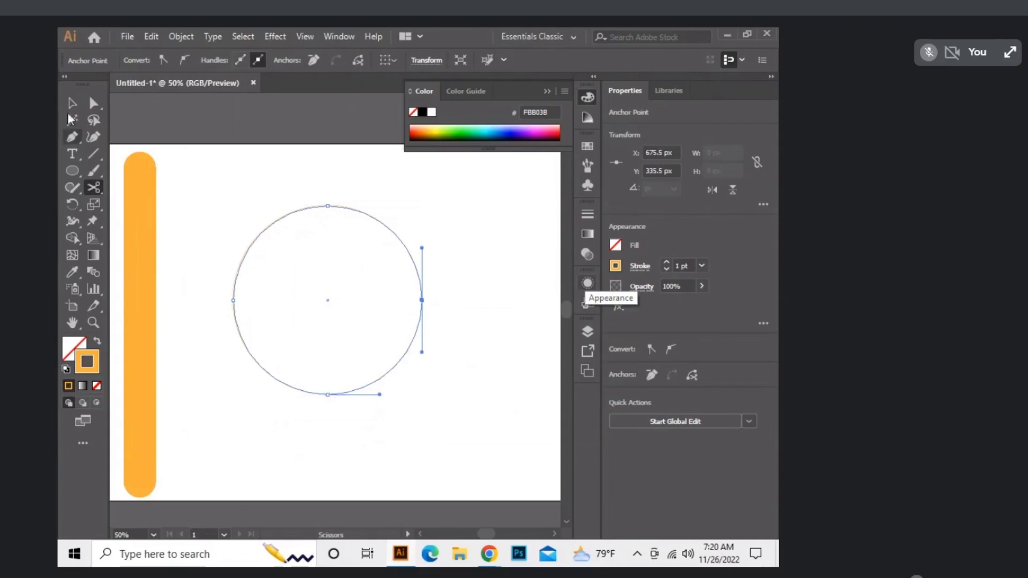
{"action": "left_click", "coordinate": [72, 104]}
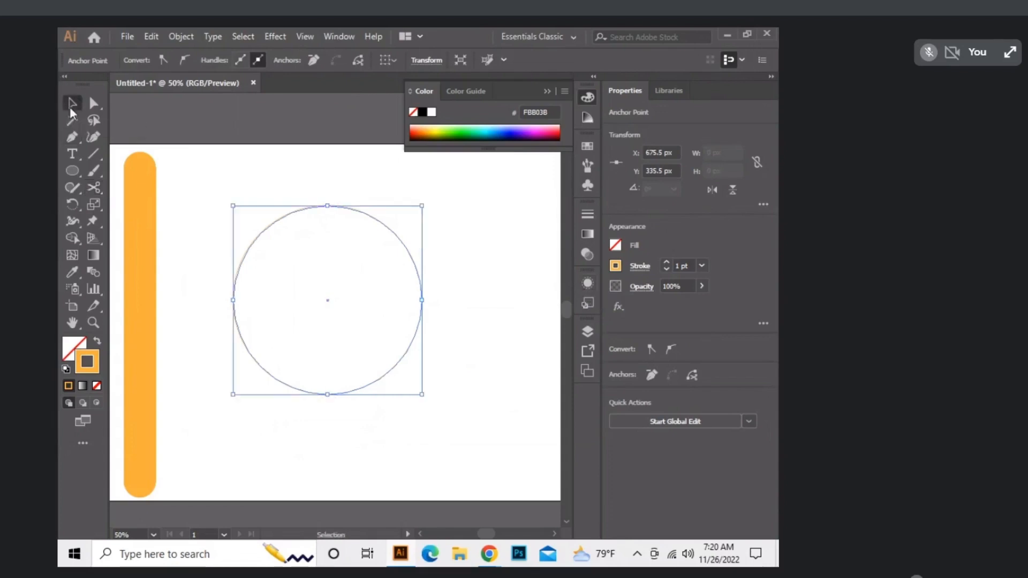
{"action": "left_click", "coordinate": [236, 137]}
Step: Replace the orange blend's spine with the cut circle and move the ring to about X 353 px, Y 426 px
{"action": "left_click_drag", "start_coordinate": [127, 118], "coordinate": [385, 359]}
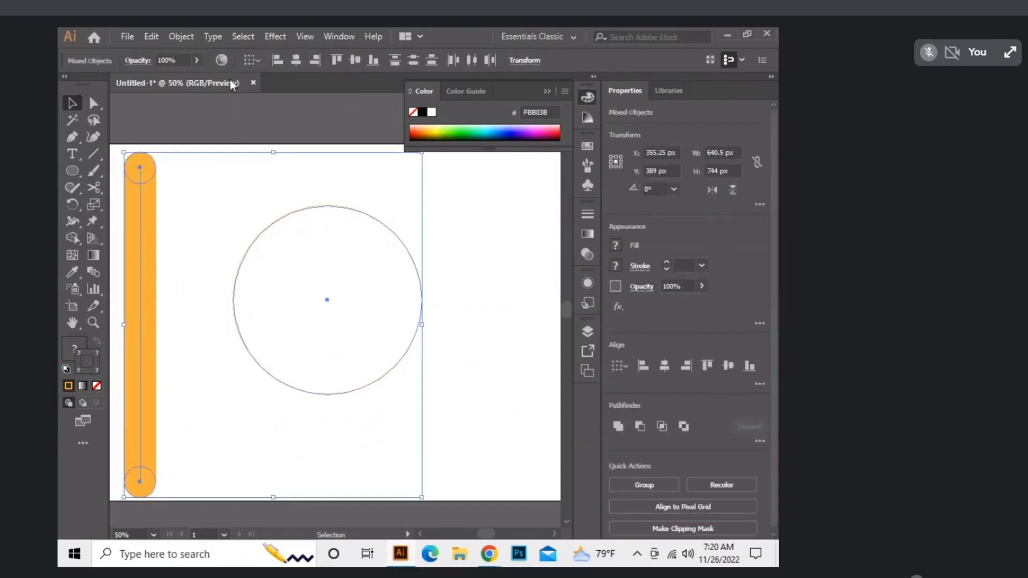
{"action": "left_click", "coordinate": [182, 35]}
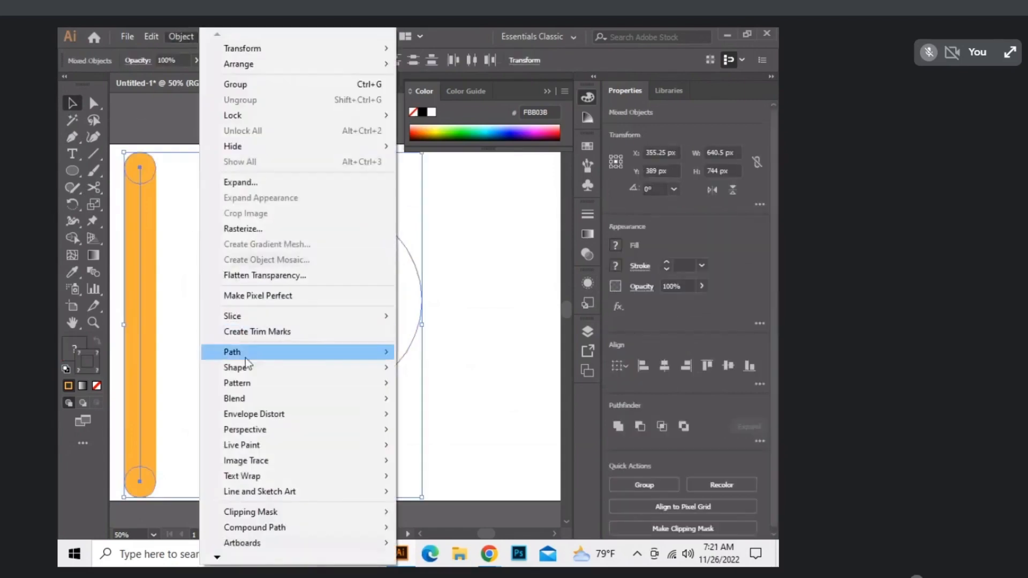
{"action": "mouse_move", "coordinate": [266, 400]}
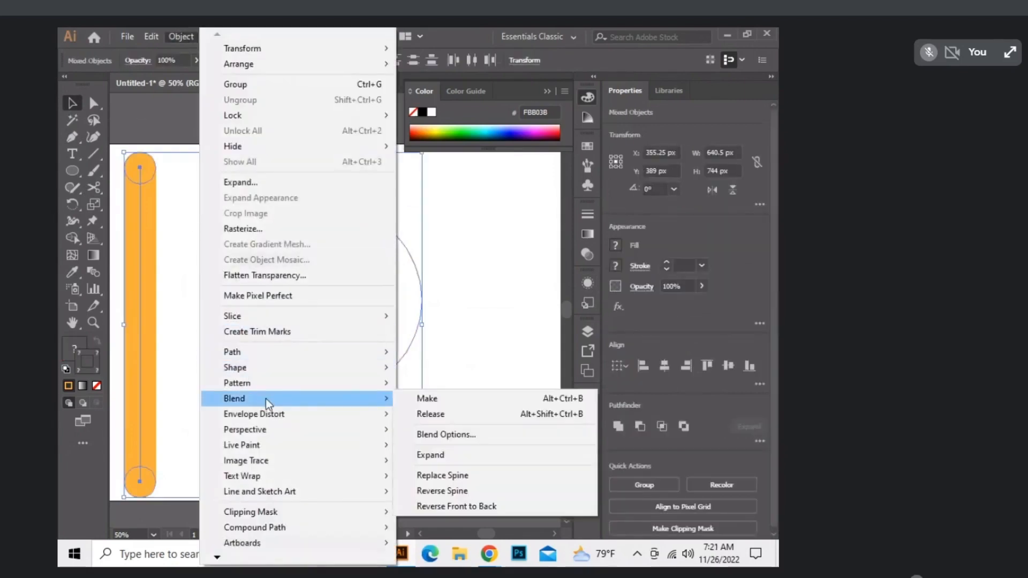
{"action": "left_click", "coordinate": [458, 474]}
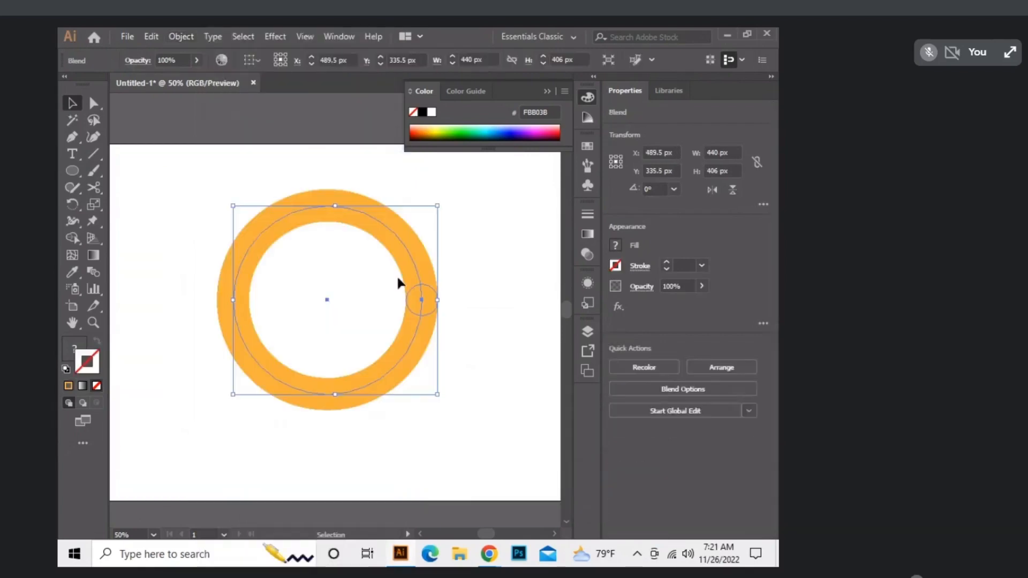
{"action": "left_click_drag", "start_coordinate": [396, 274], "coordinate": [356, 305]}
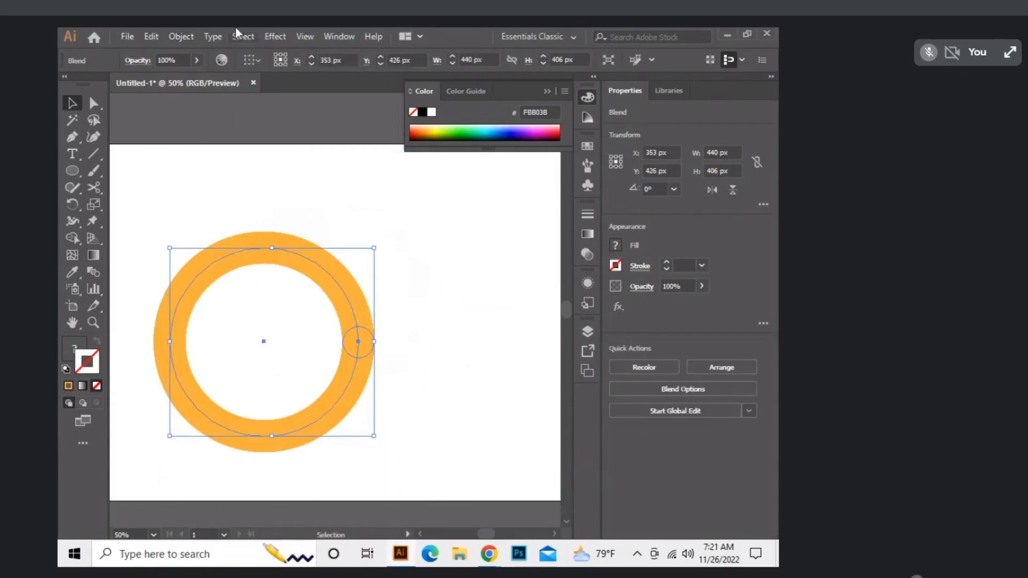
Step: Apply Roughen to the ring with 57% size, 63/in detail and smooth points, and set its stroke color to red (D41700)
{"action": "left_click", "coordinate": [274, 37]}
{"action": "mouse_move", "coordinate": [335, 129]}
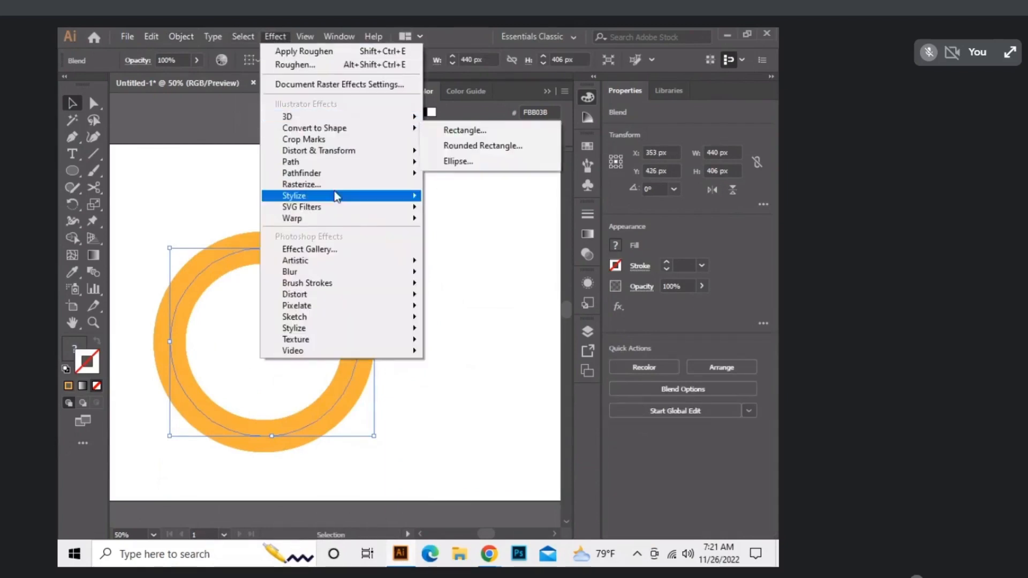
{"action": "mouse_move", "coordinate": [358, 155]}
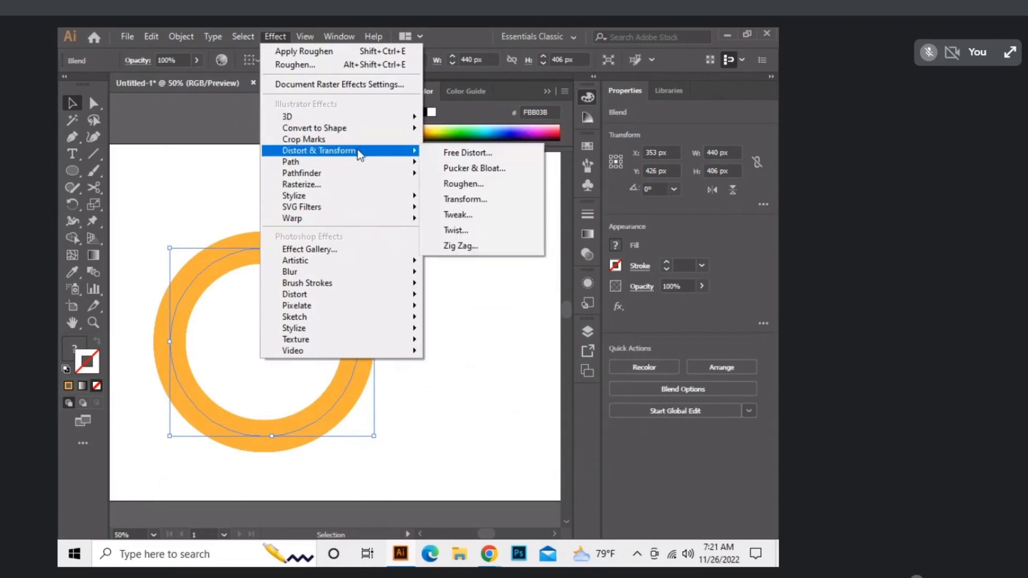
{"action": "left_click", "coordinate": [490, 185]}
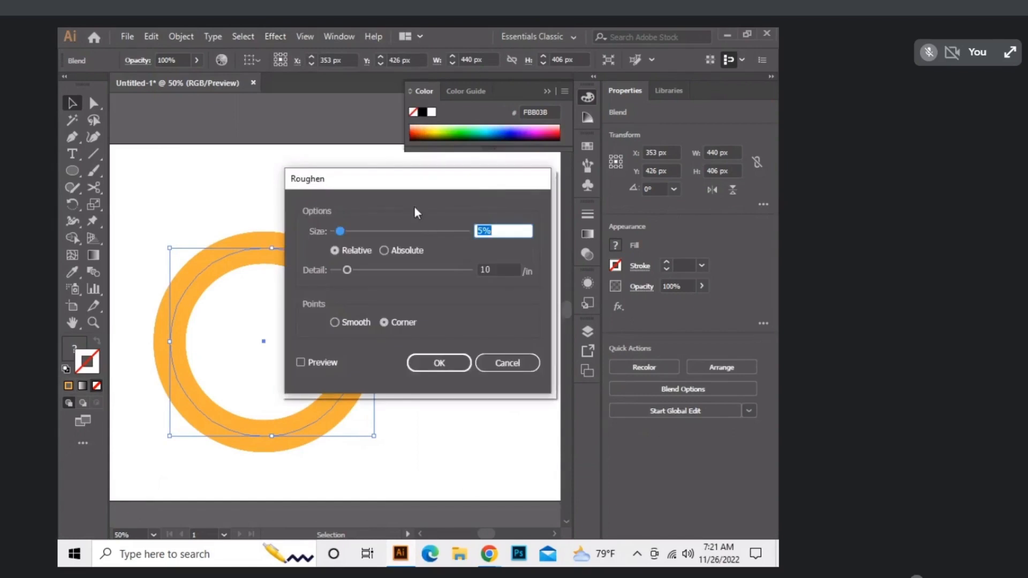
{"action": "left_click", "coordinate": [409, 230]}
{"action": "left_click", "coordinate": [419, 271]}
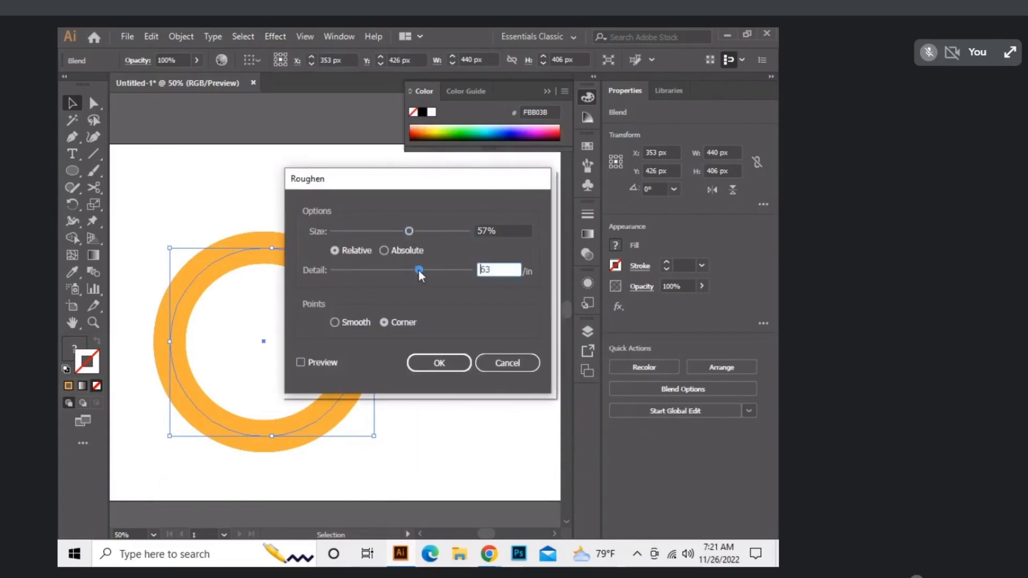
{"action": "left_click", "coordinate": [335, 322]}
{"action": "left_click", "coordinate": [430, 363]}
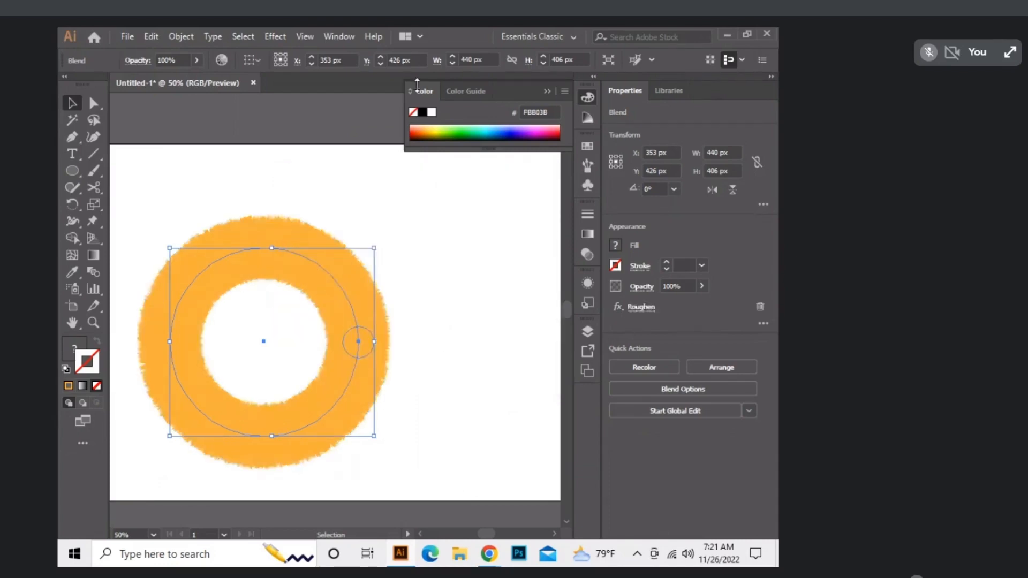
{"action": "left_click", "coordinate": [415, 127]}
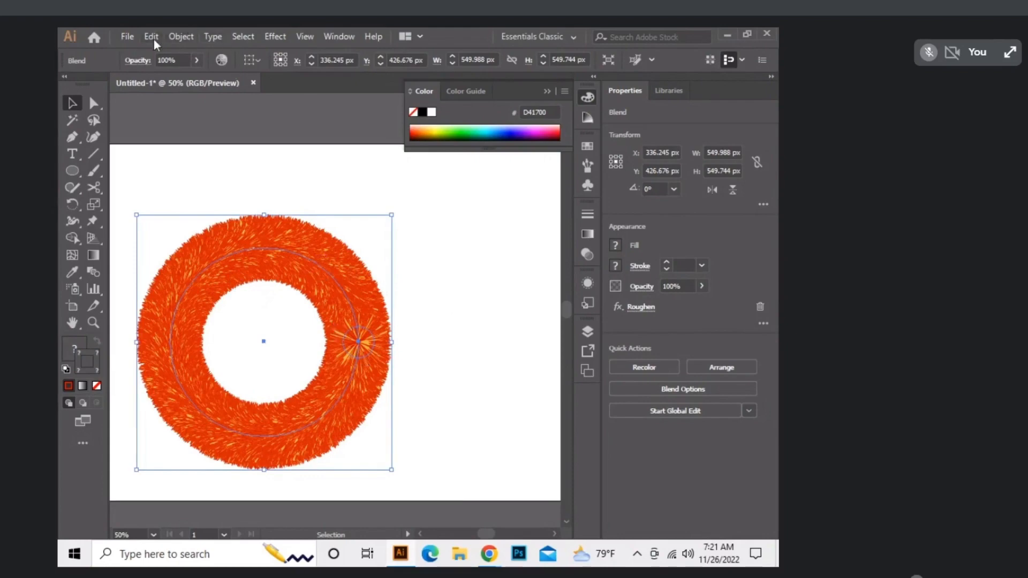
Step: Expand the furry ring's appearance, expand its fill and stroke, and deselect it
{"action": "left_click", "coordinate": [172, 36]}
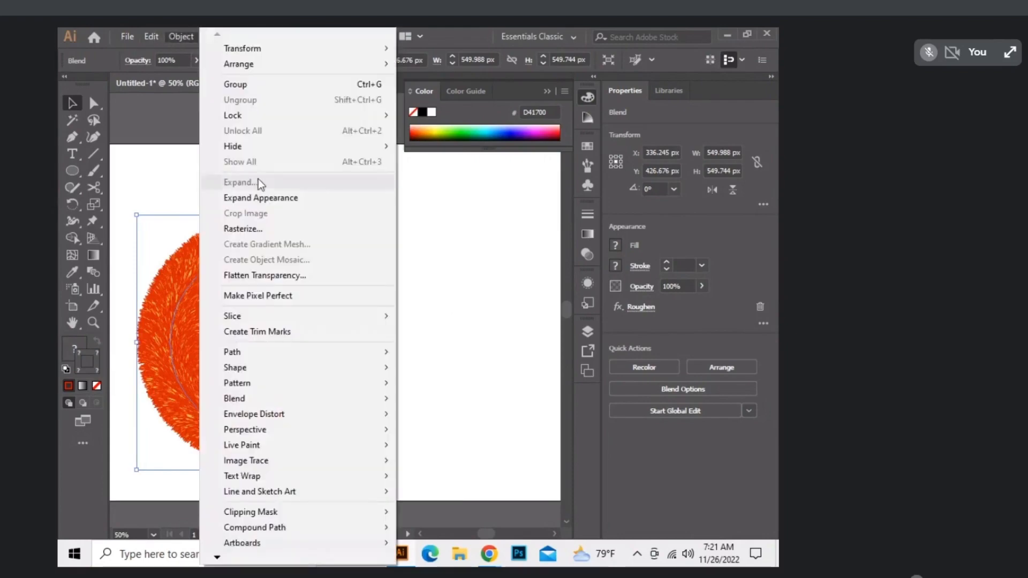
{"action": "left_click", "coordinate": [278, 198]}
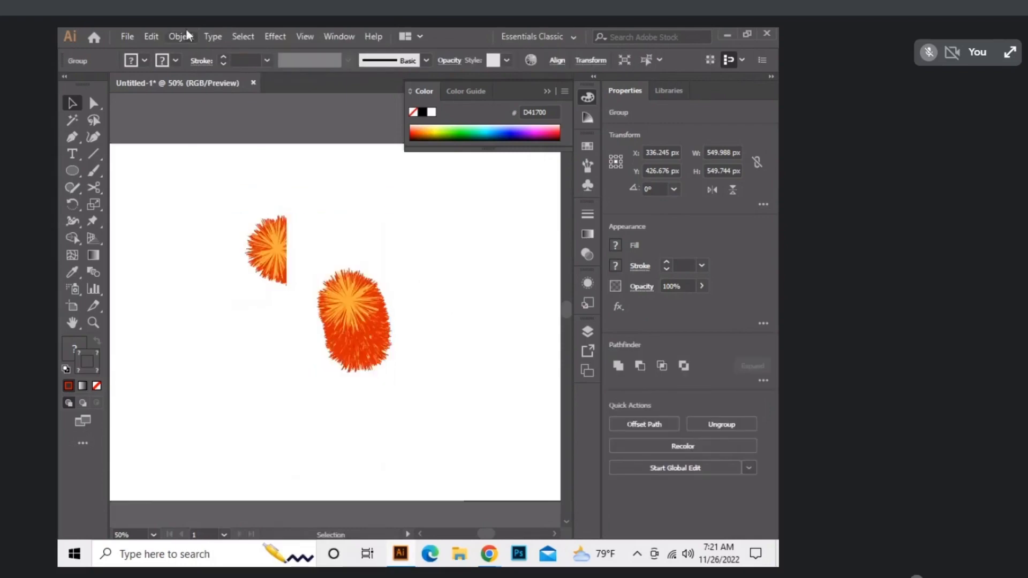
{"action": "left_click", "coordinate": [188, 35]}
{"action": "left_click", "coordinate": [237, 183]}
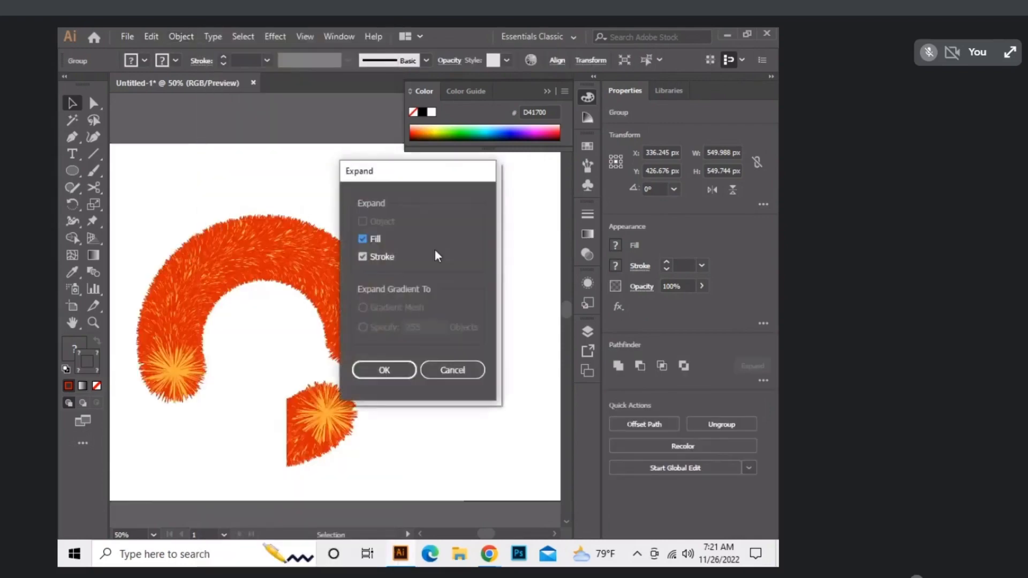
{"action": "left_click", "coordinate": [371, 371]}
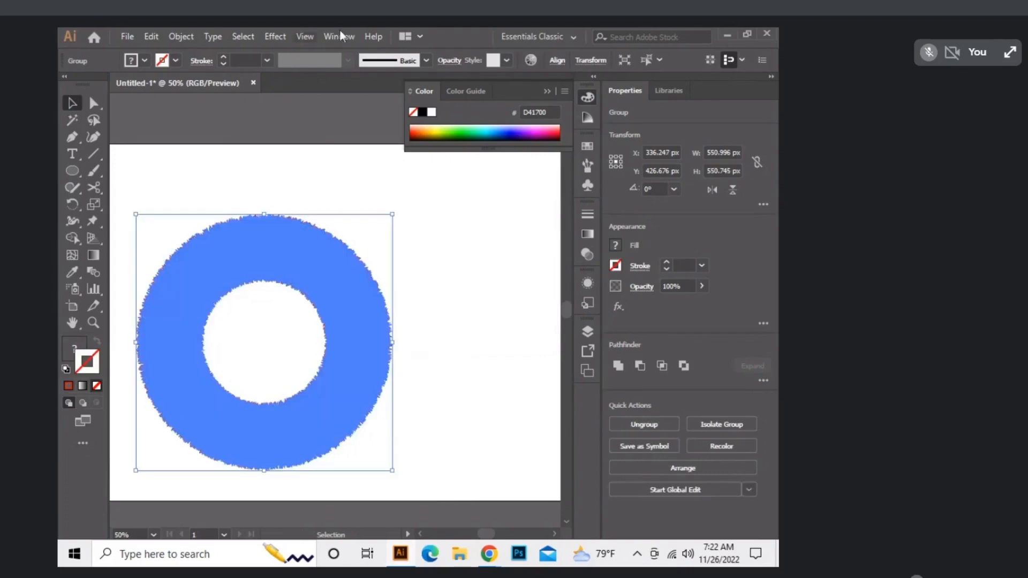
{"action": "left_click", "coordinate": [455, 229]}
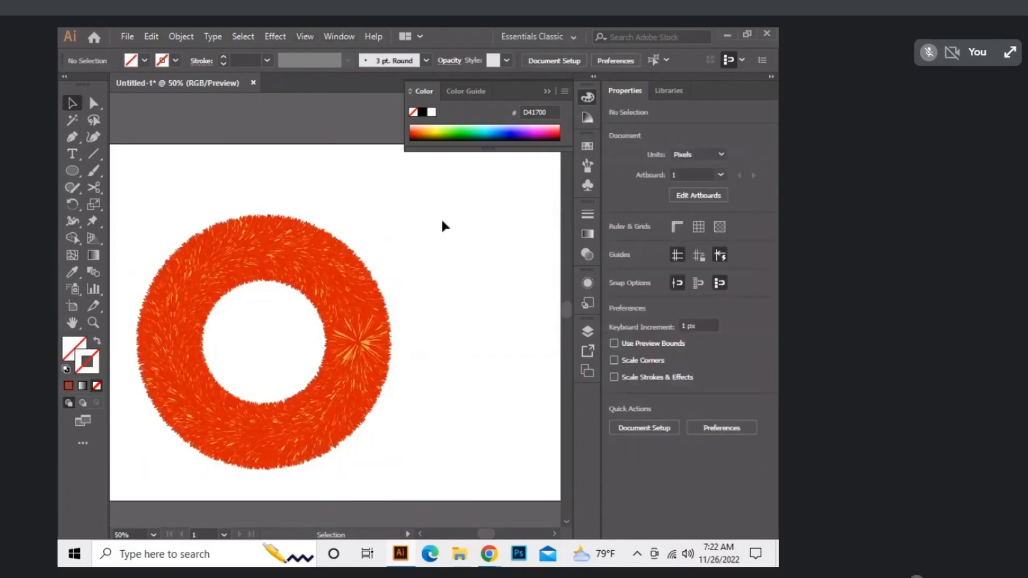
Step: Select the expanded furry red ring and delete it from the artboard
{"action": "left_click", "coordinate": [340, 279]}
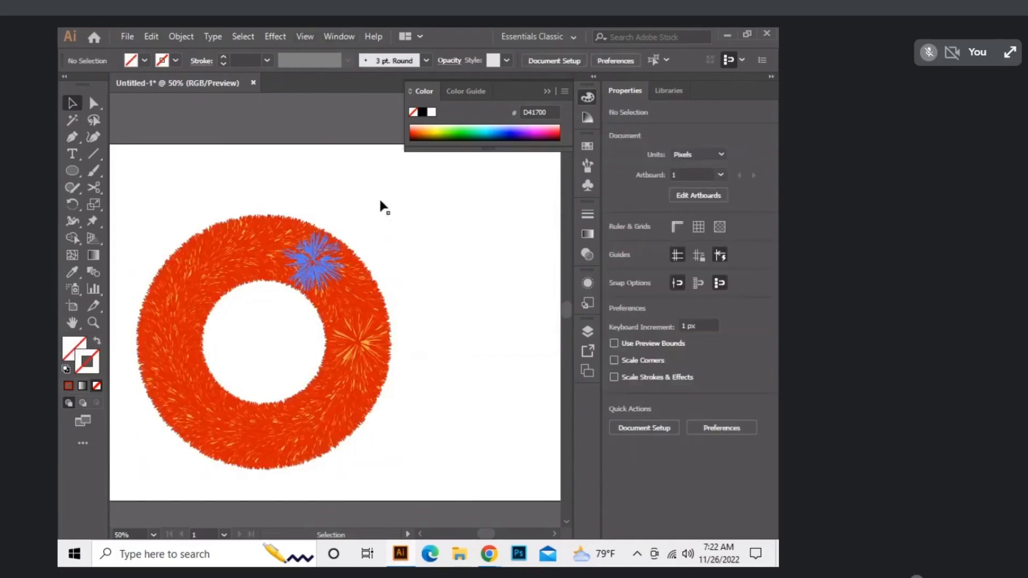
{"action": "left_click", "coordinate": [421, 258]}
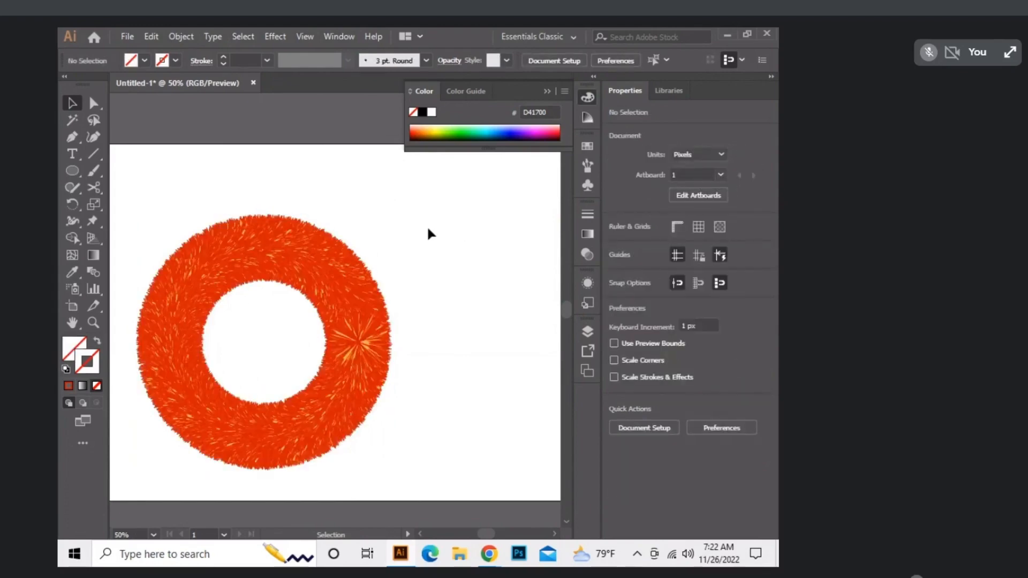
{"action": "left_click_drag", "start_coordinate": [428, 228], "coordinate": [298, 349]}
{"action": "key", "text": "Delete"}
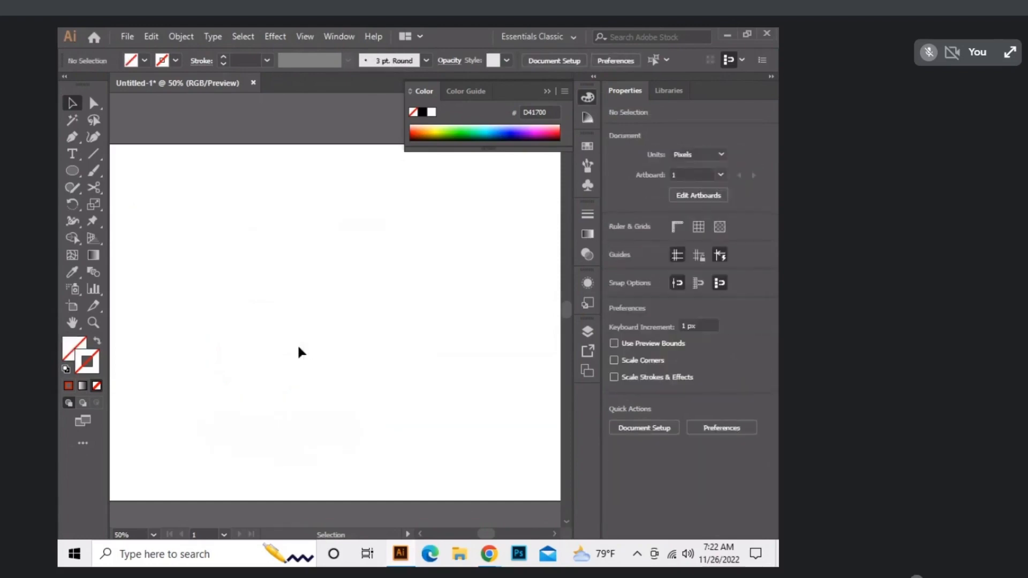
Step: Set the default fill to orange-red (E92700) with no stroke
{"action": "left_click", "coordinate": [69, 385]}
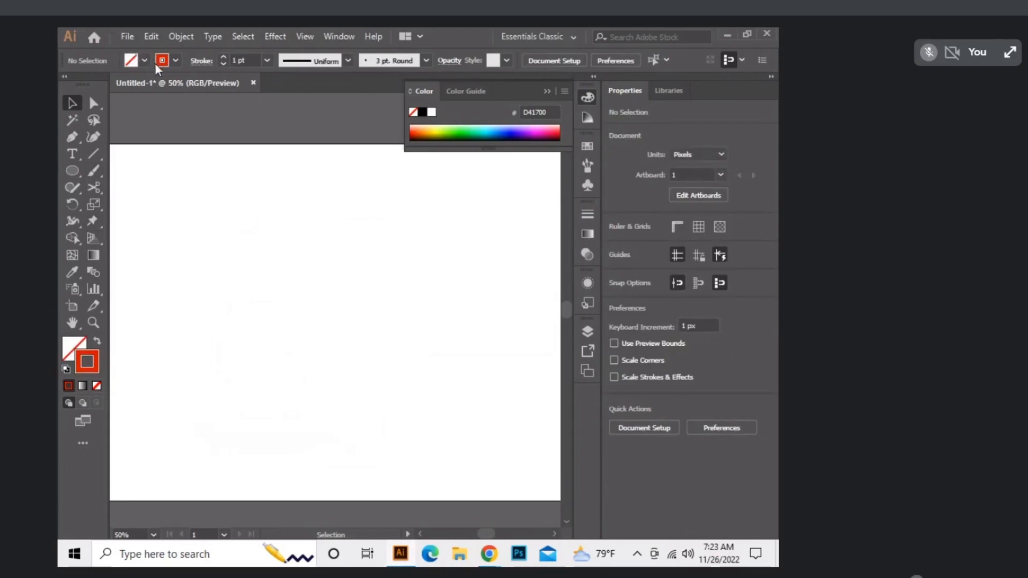
{"action": "left_click", "coordinate": [97, 341]}
{"action": "left_click", "coordinate": [72, 344]}
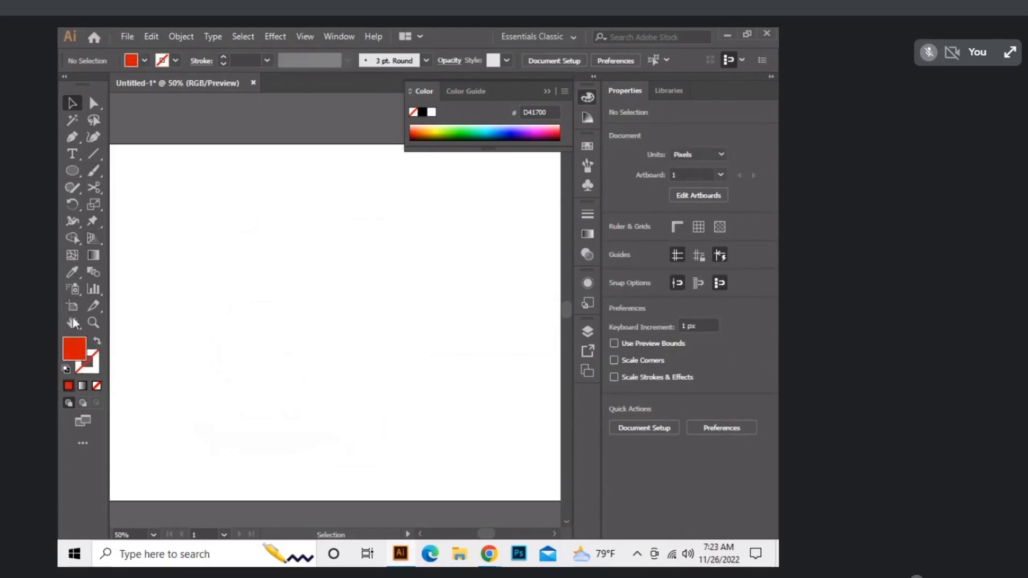
{"action": "left_click", "coordinate": [140, 60]}
{"action": "left_click", "coordinate": [197, 84]}
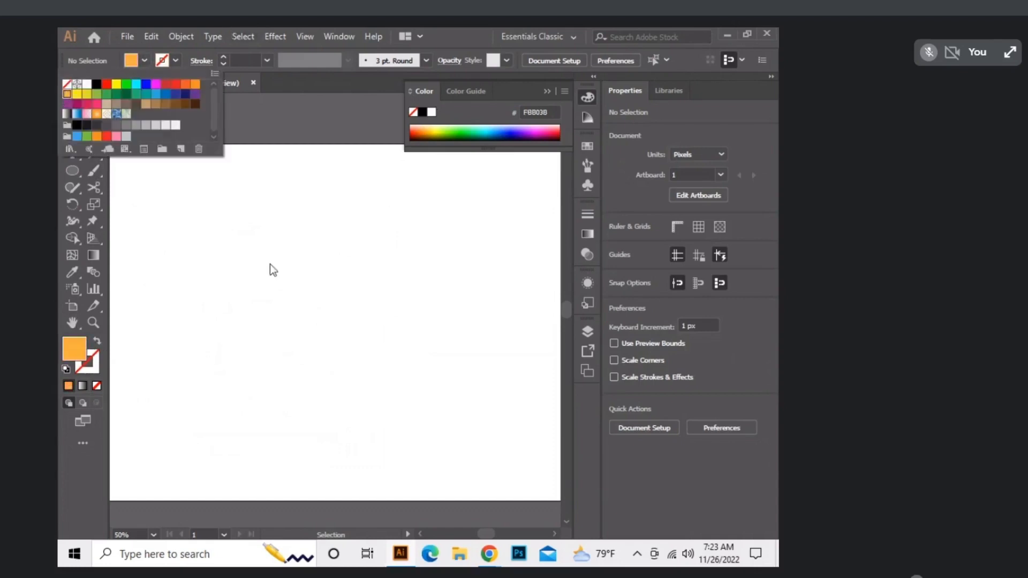
{"action": "left_click", "coordinate": [272, 268]}
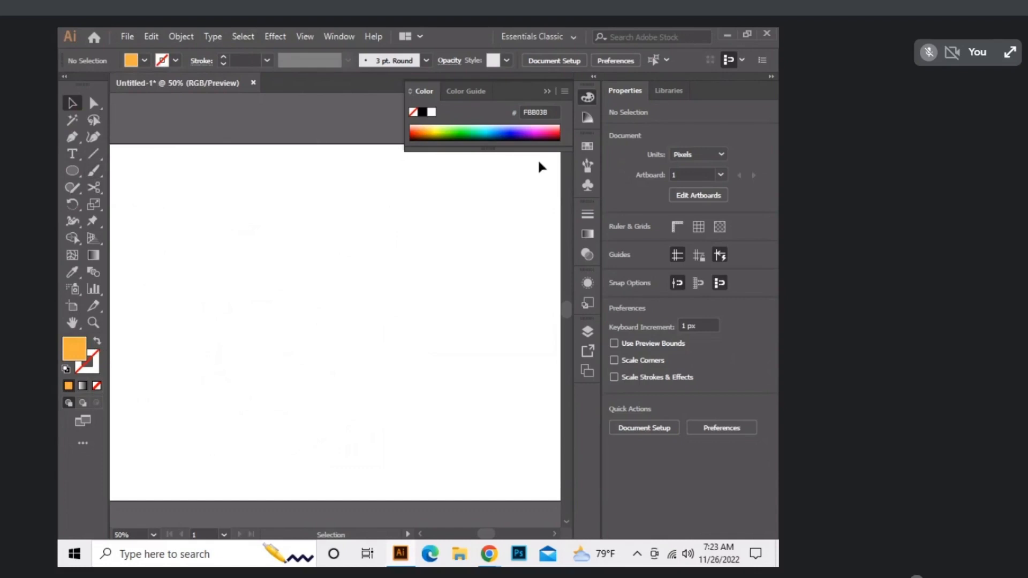
{"action": "left_click", "coordinate": [420, 130]}
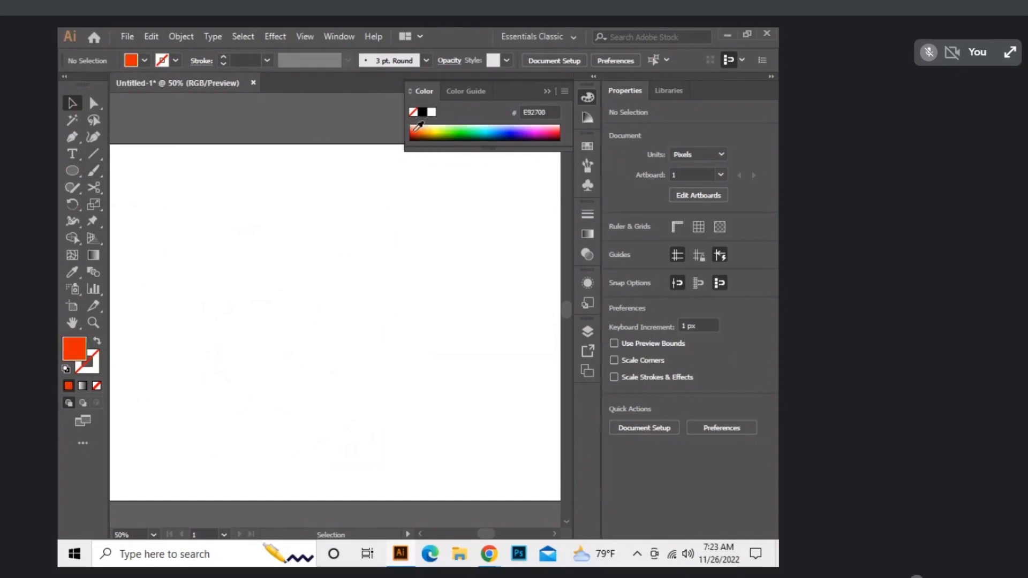
Step: Draw a circle about 56 px wide near the artboard's upper-left corner and copy it straight down to the bottom edge
{"action": "left_click", "coordinate": [72, 172]}
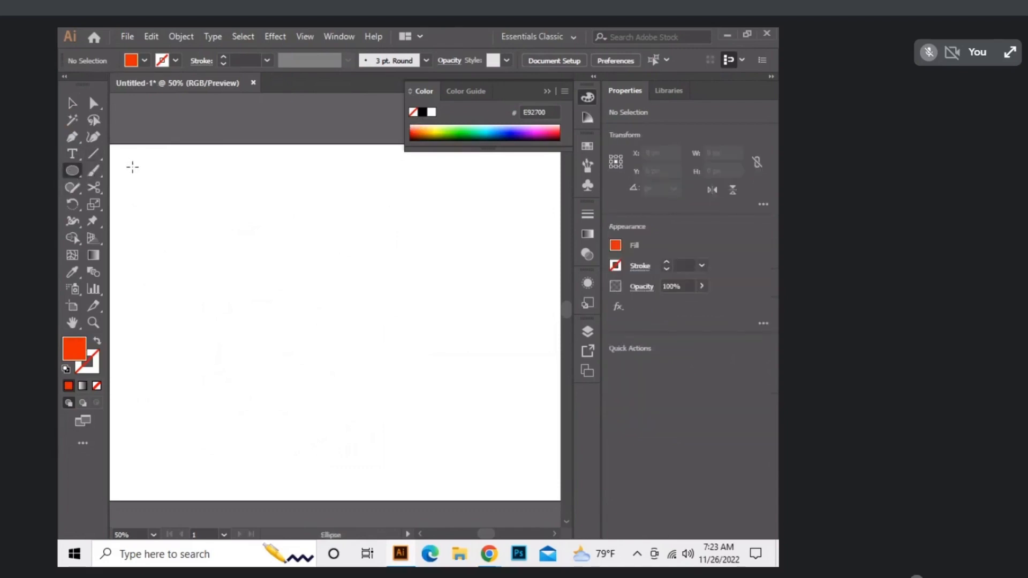
{"action": "left_click_drag", "start_coordinate": [141, 172], "coordinate": [154, 182]}
{"action": "key", "text": "v"}
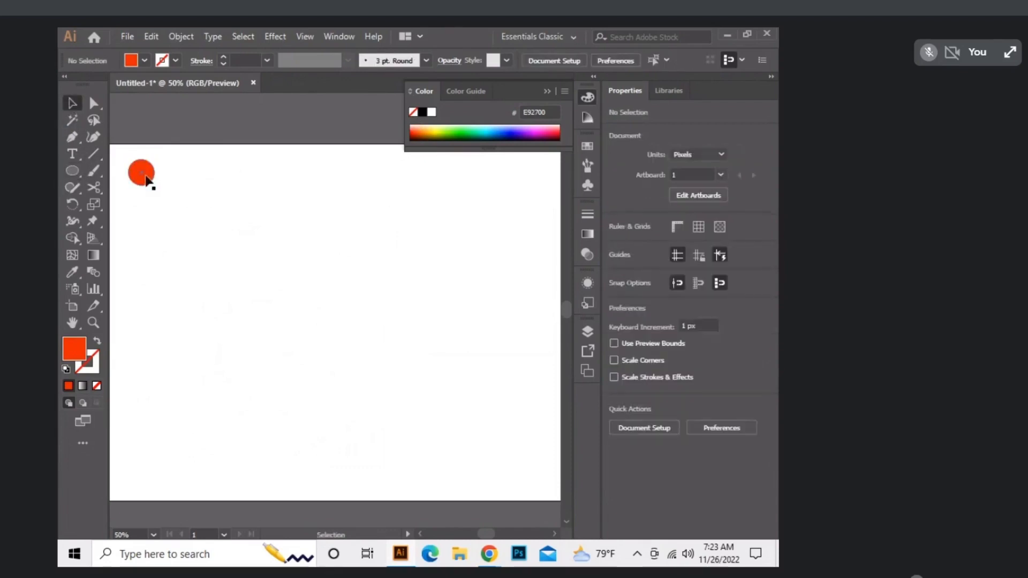
{"action": "left_click_drag", "start_coordinate": [150, 182], "coordinate": [144, 494]}
{"action": "key", "text": "shift"}
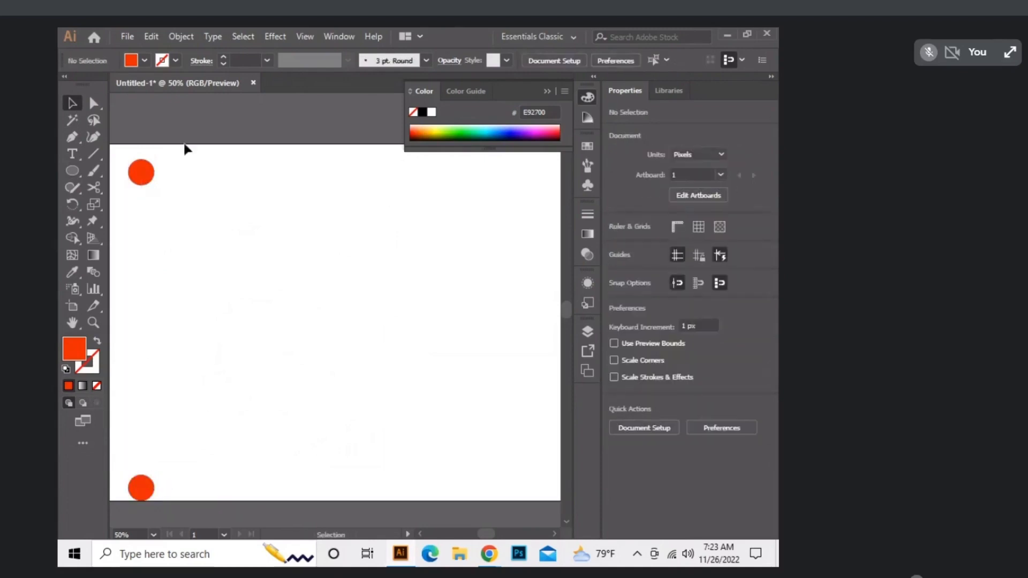
Step: Select both orange-red circles and make a blend between them
{"action": "left_click_drag", "start_coordinate": [185, 149], "coordinate": [124, 498]}
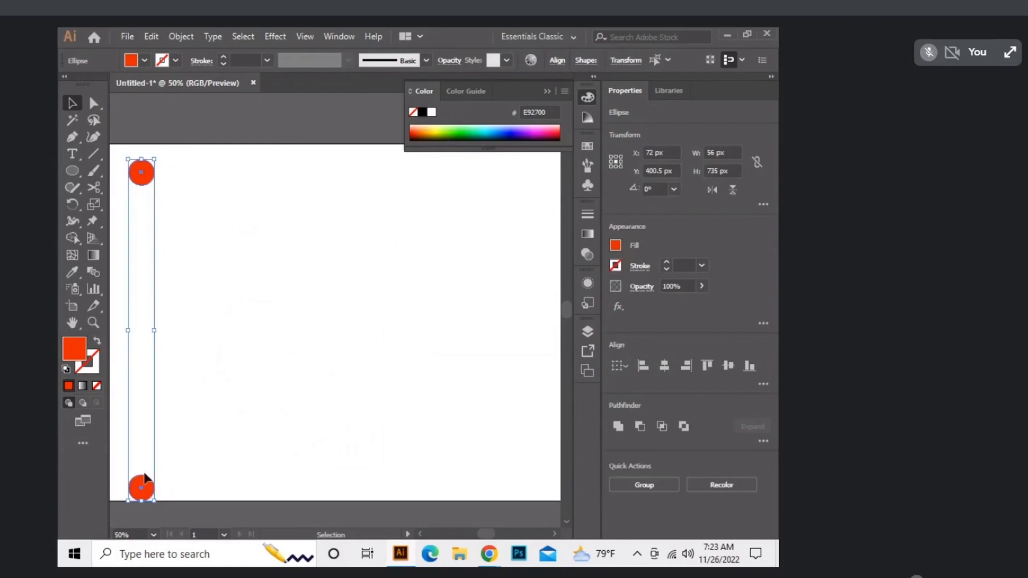
{"action": "left_click", "coordinate": [185, 38]}
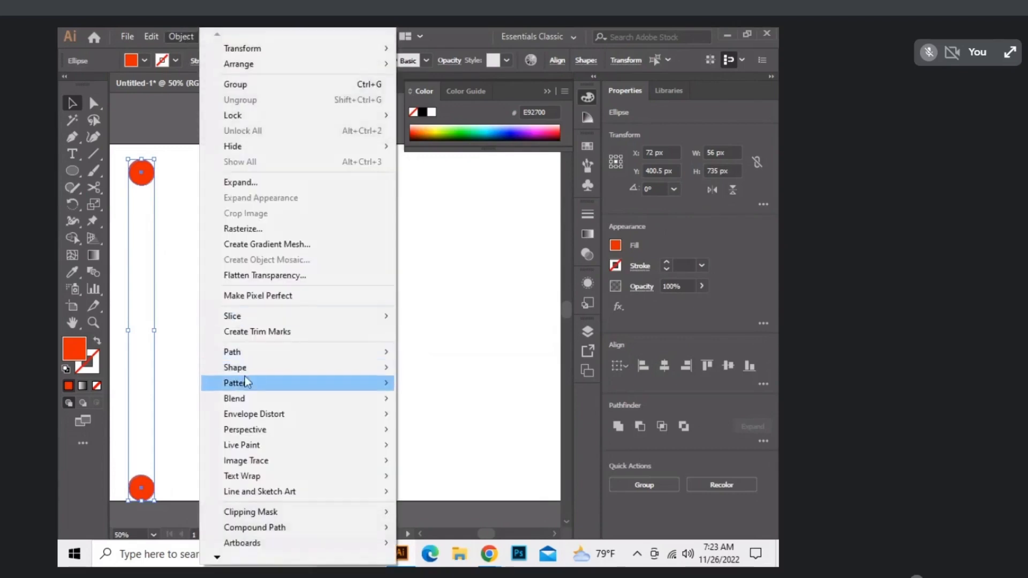
{"action": "mouse_move", "coordinate": [319, 402]}
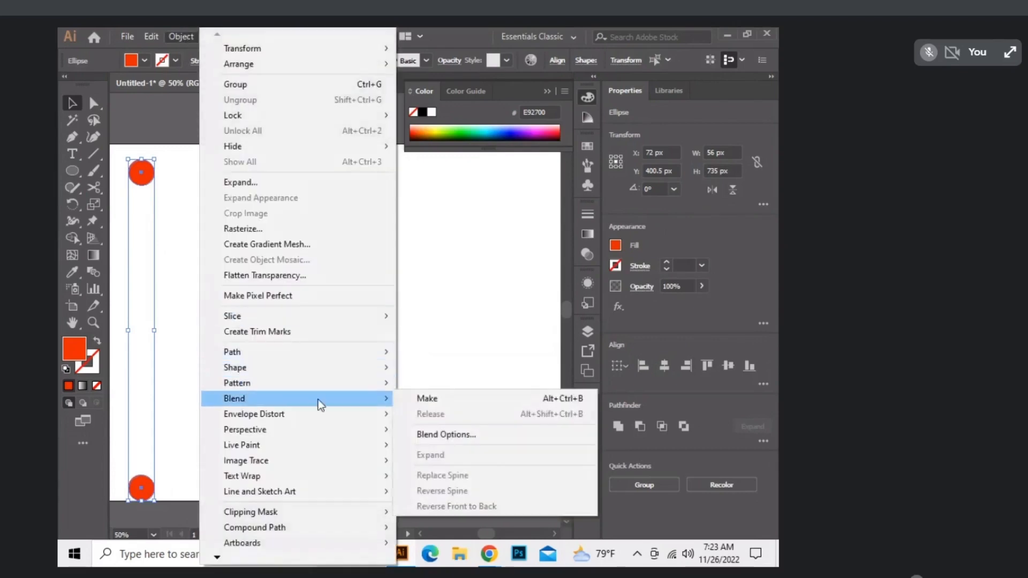
{"action": "left_click", "coordinate": [442, 403]}
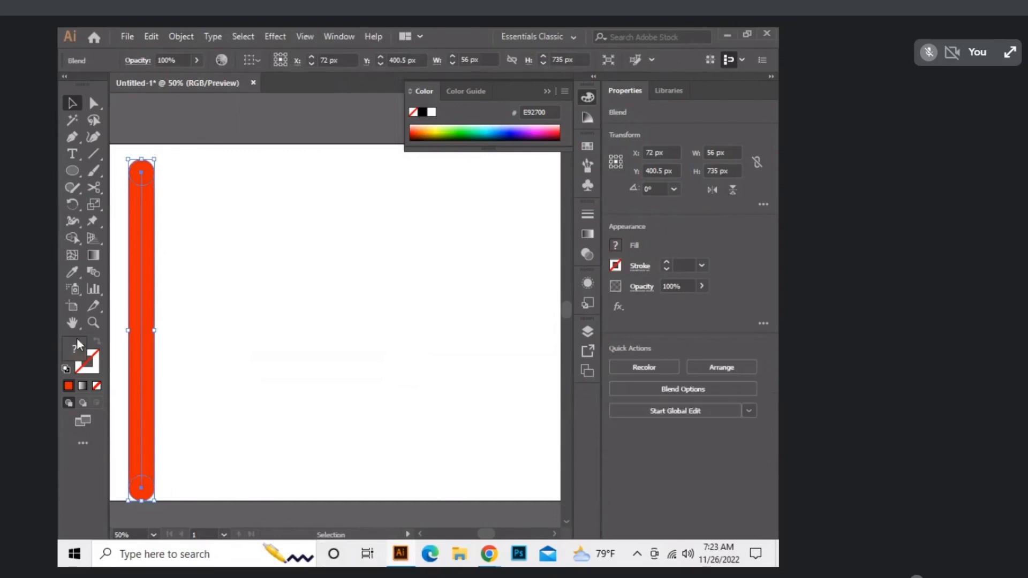
Step: Set the blend's spacing to Specified Steps with 1000 steps and deselect it
{"action": "left_click", "coordinate": [187, 36]}
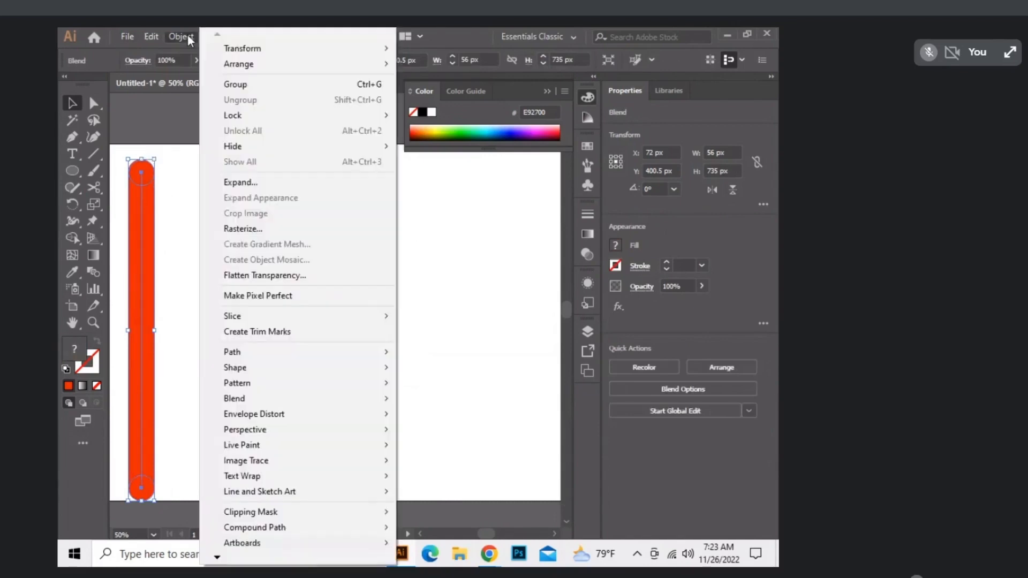
{"action": "mouse_move", "coordinate": [231, 398]}
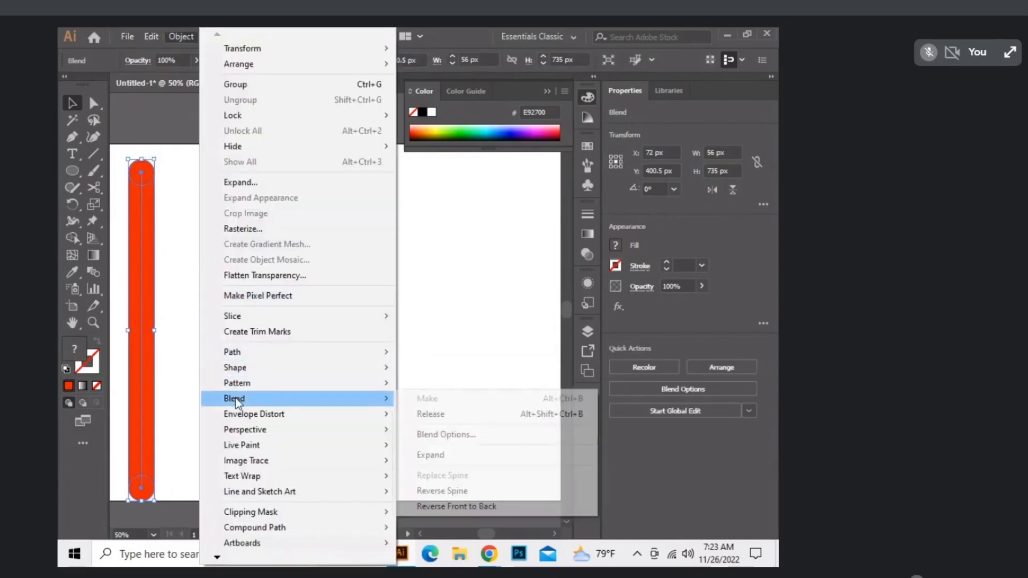
{"action": "left_click", "coordinate": [437, 433]}
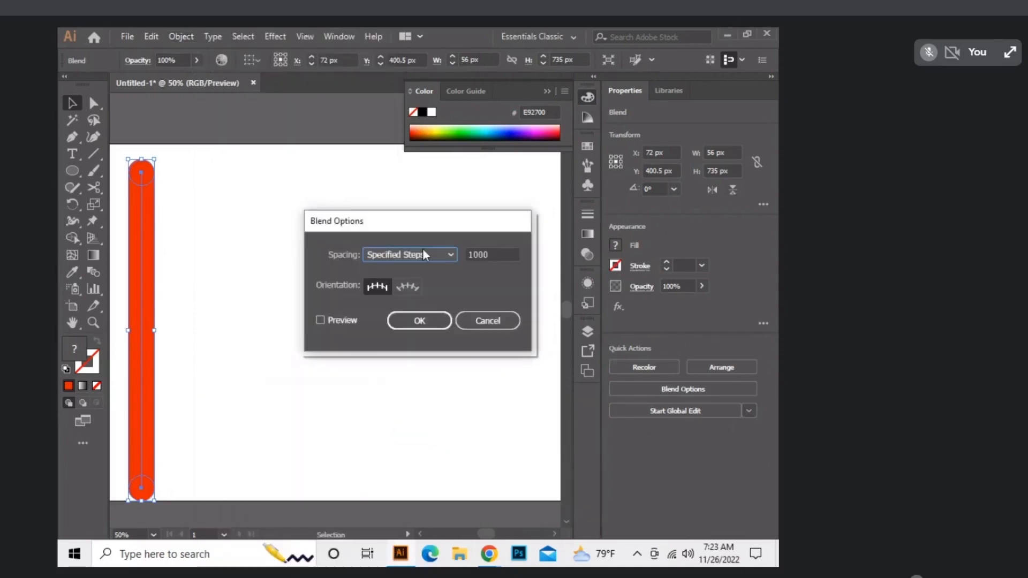
{"action": "left_click", "coordinate": [453, 255]}
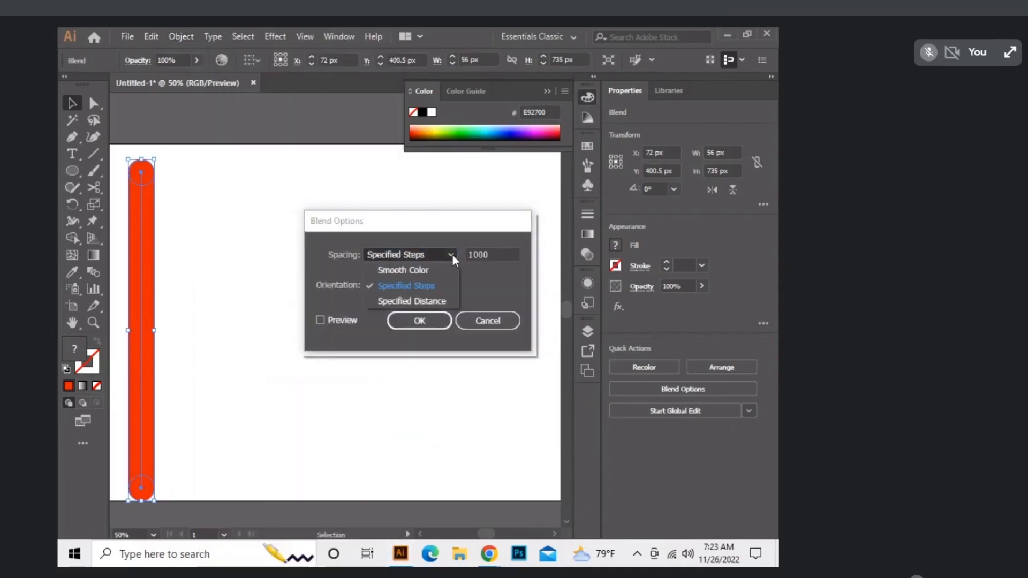
{"action": "left_click", "coordinate": [426, 288]}
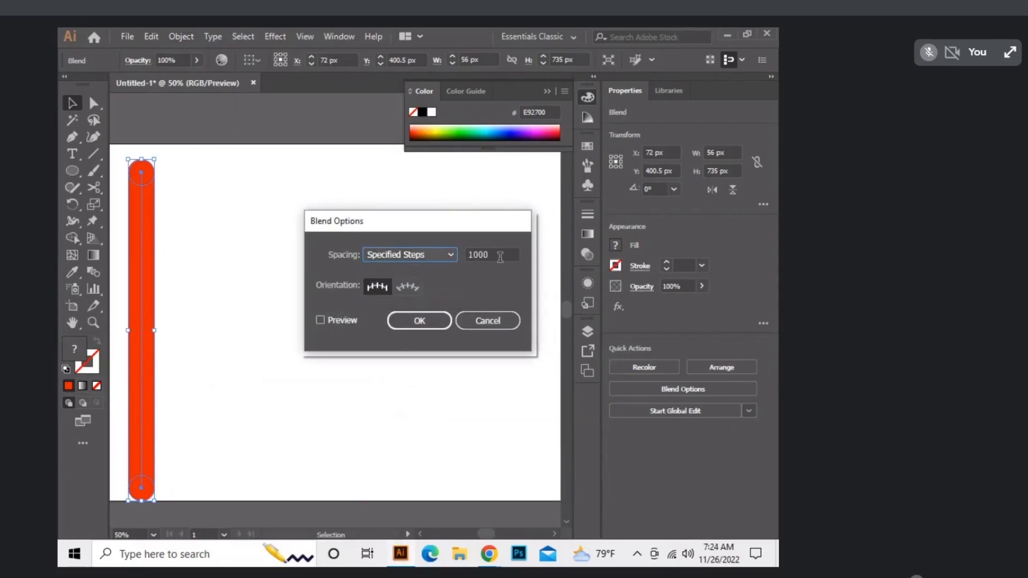
{"action": "left_click", "coordinate": [500, 257]}
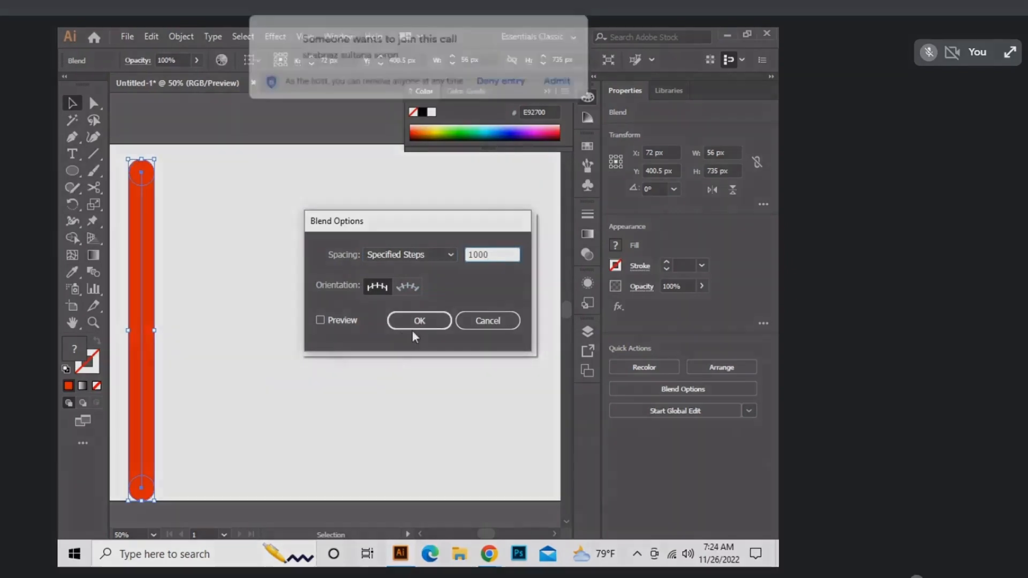
{"action": "left_click", "coordinate": [427, 319]}
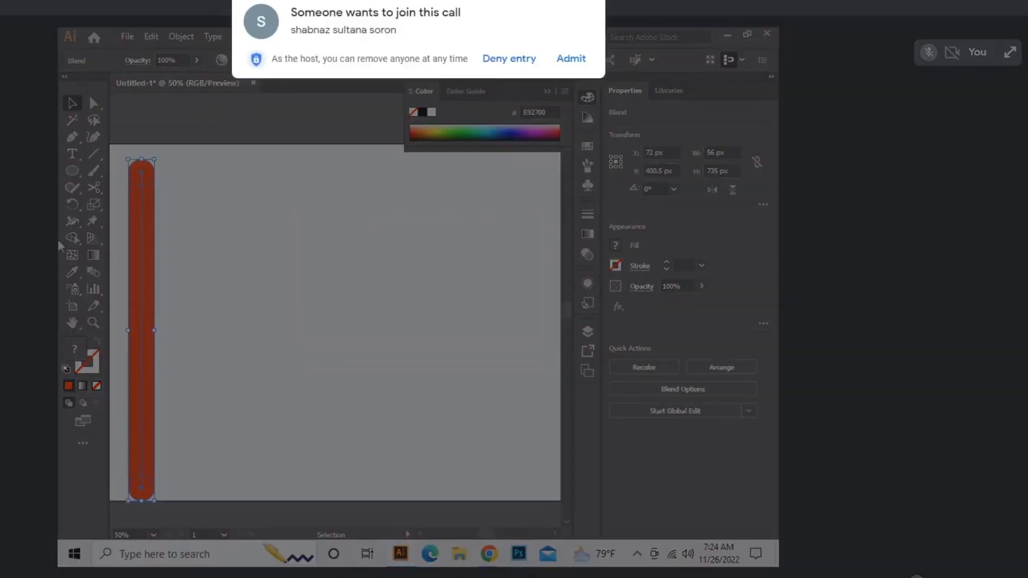
{"action": "left_click", "coordinate": [333, 297]}
{"action": "left_click", "coordinate": [569, 60]}
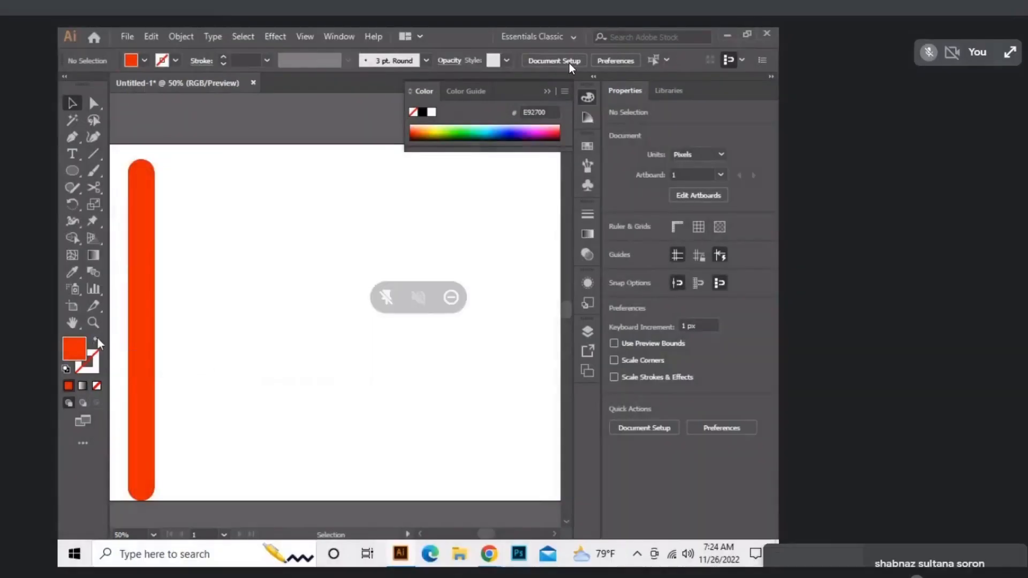
Step: Swap the fill and stroke colors and draw an unfilled circle about 340 px wide to the right of the blend
{"action": "left_click", "coordinate": [97, 341]}
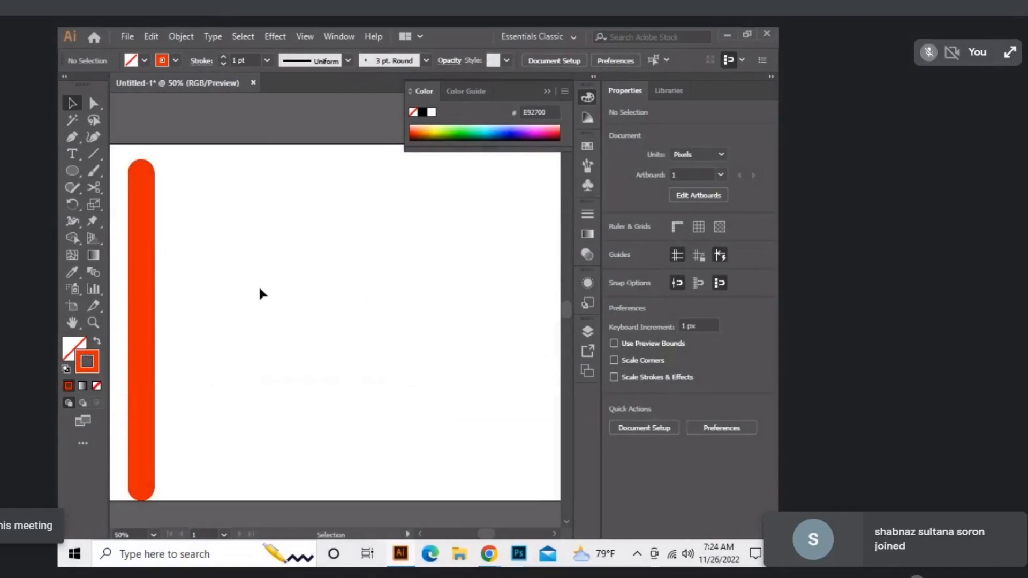
{"action": "left_click", "coordinate": [73, 171]}
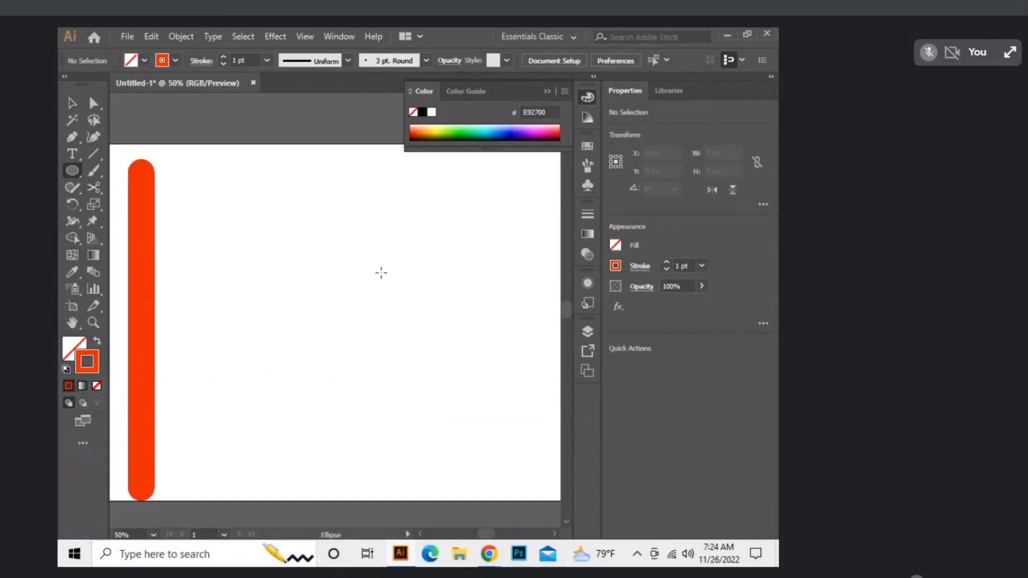
{"action": "left_click_drag", "start_coordinate": [346, 297], "coordinate": [425, 351]}
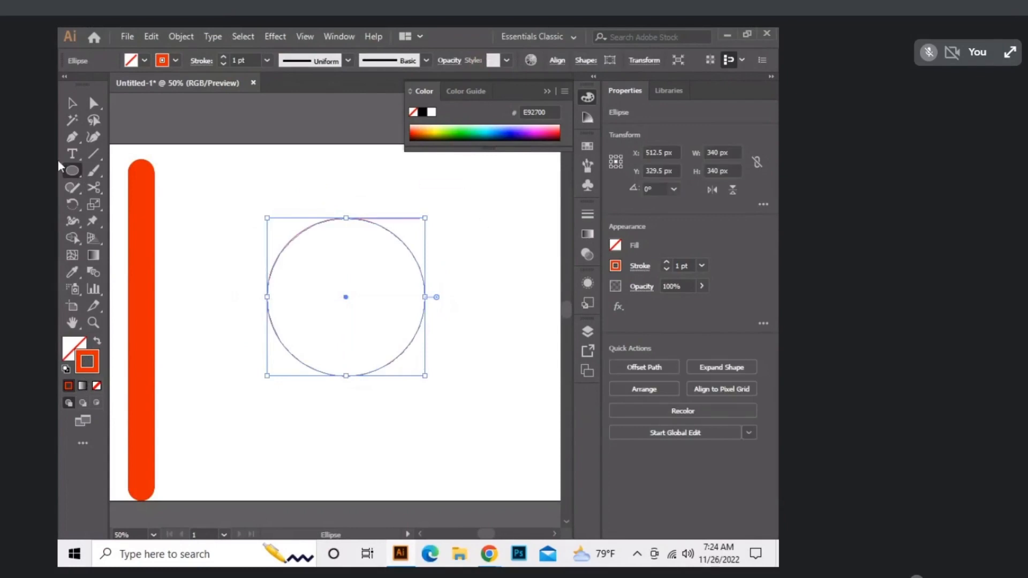
Step: Cut the outlined circle open at its right anchor point with the Scissors tool
{"action": "left_click", "coordinate": [69, 104]}
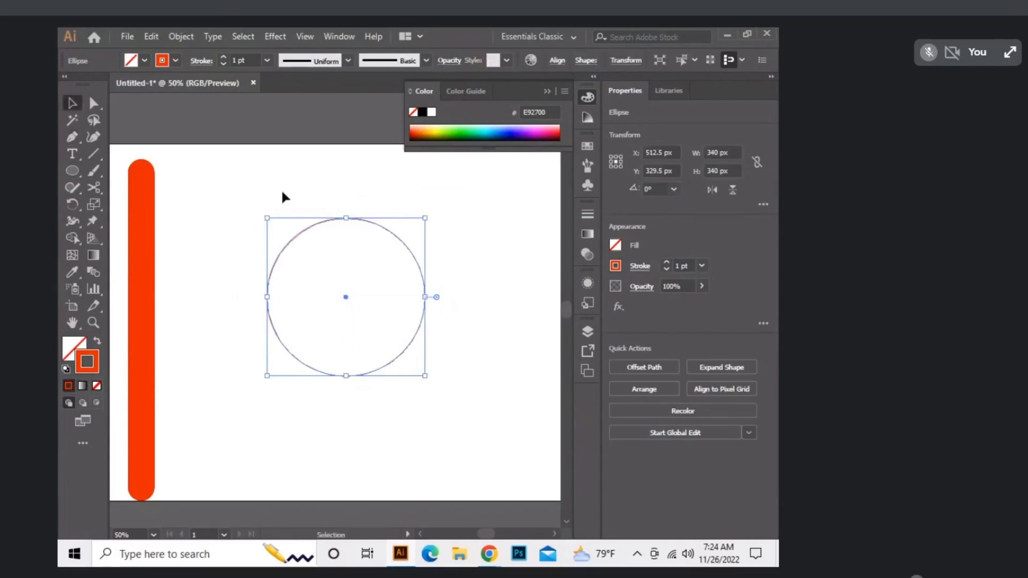
{"action": "left_click", "coordinate": [89, 187]}
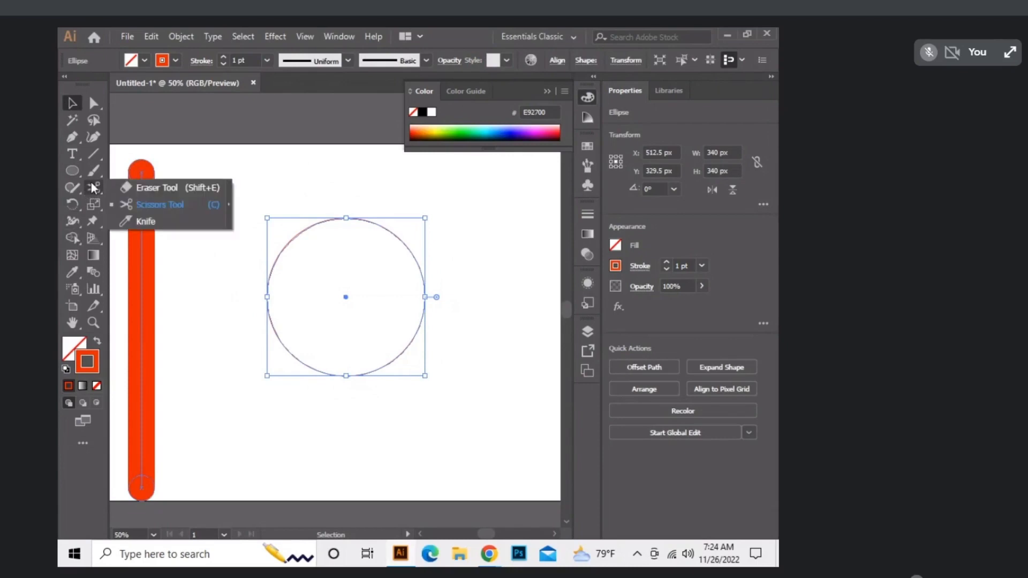
{"action": "left_click", "coordinate": [147, 205]}
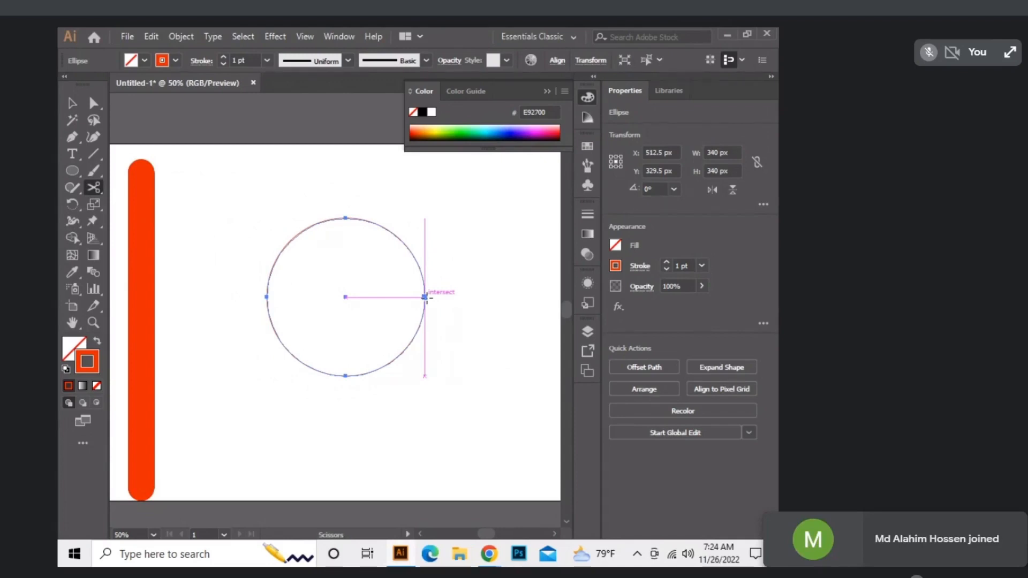
{"action": "left_click", "coordinate": [426, 297]}
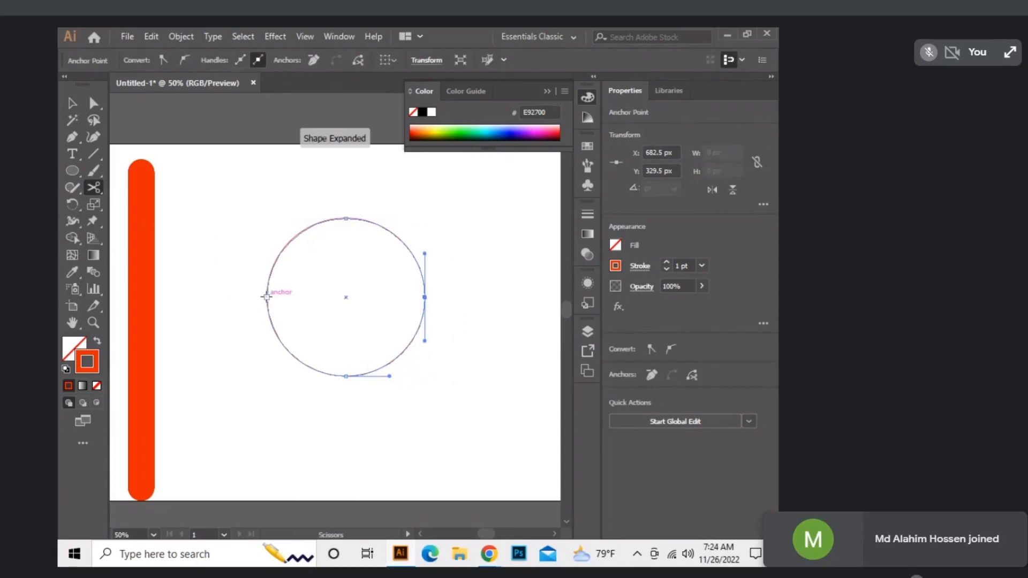
Step: Replace the orange-red blend's spine with the cut circle and move the ring to about X 398 px, Y 408 px
{"action": "left_click", "coordinate": [65, 103]}
{"action": "left_click_drag", "start_coordinate": [130, 144], "coordinate": [436, 436]}
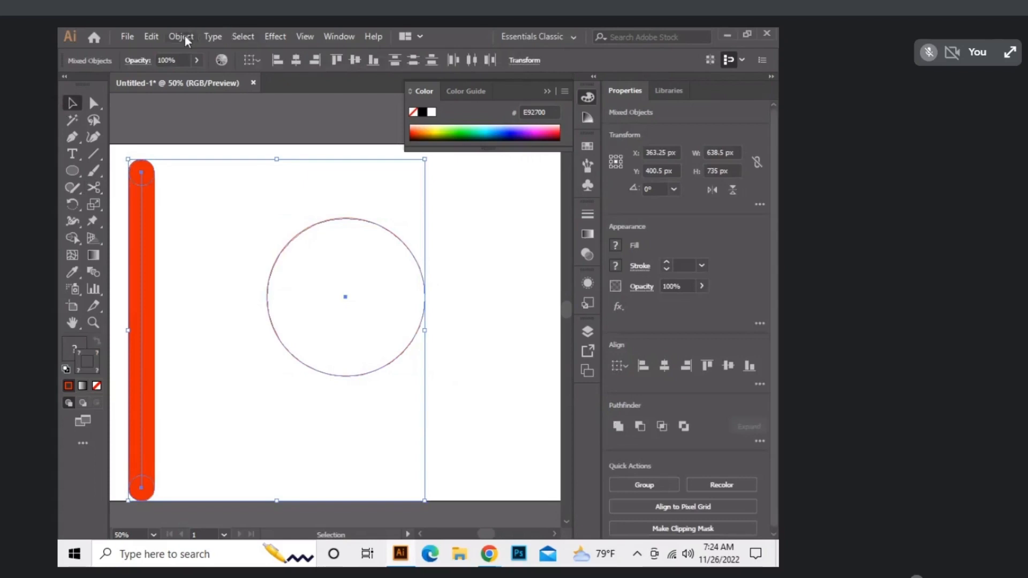
{"action": "left_click", "coordinate": [184, 35]}
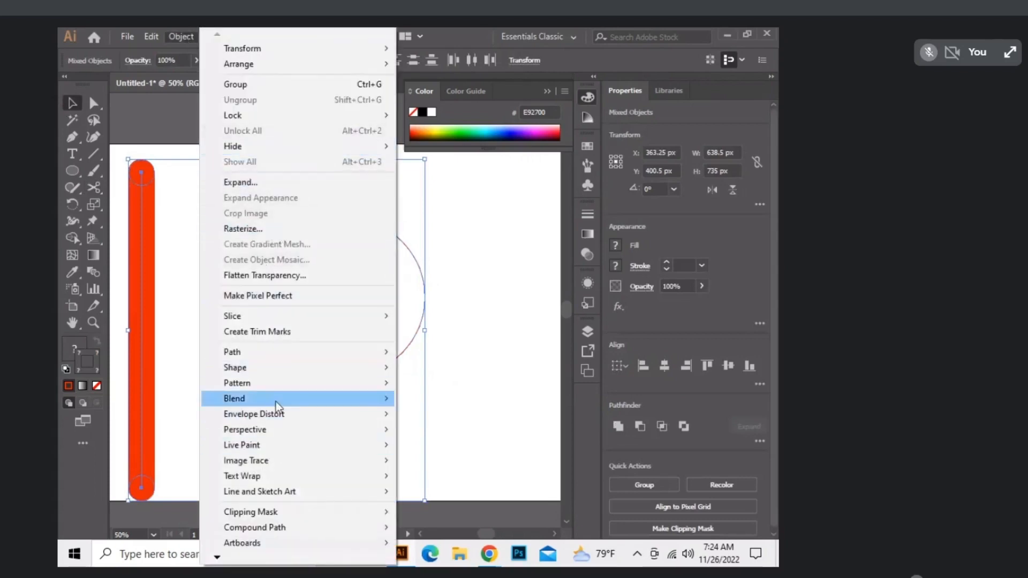
{"action": "mouse_move", "coordinate": [275, 401]}
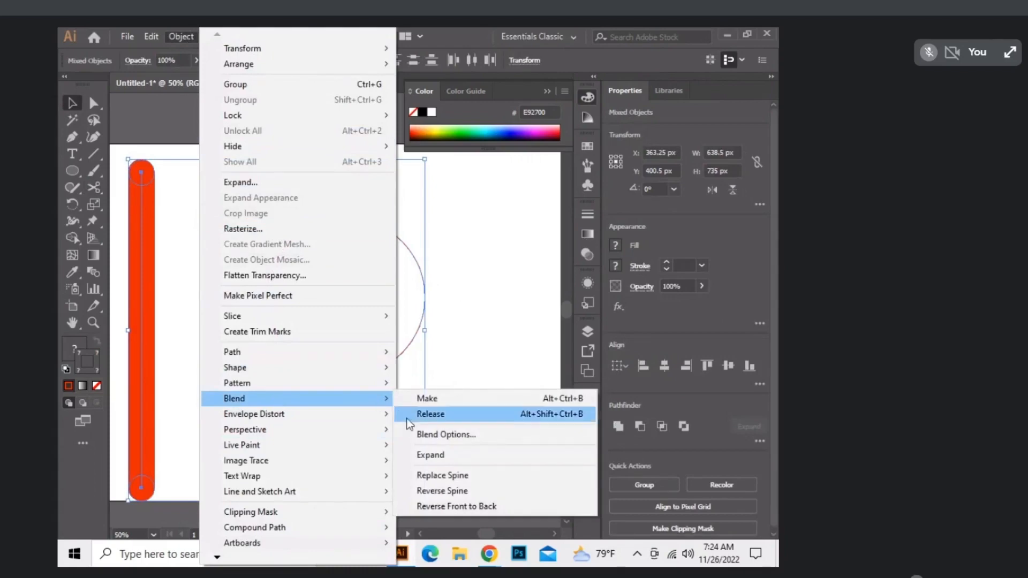
{"action": "left_click", "coordinate": [465, 476]}
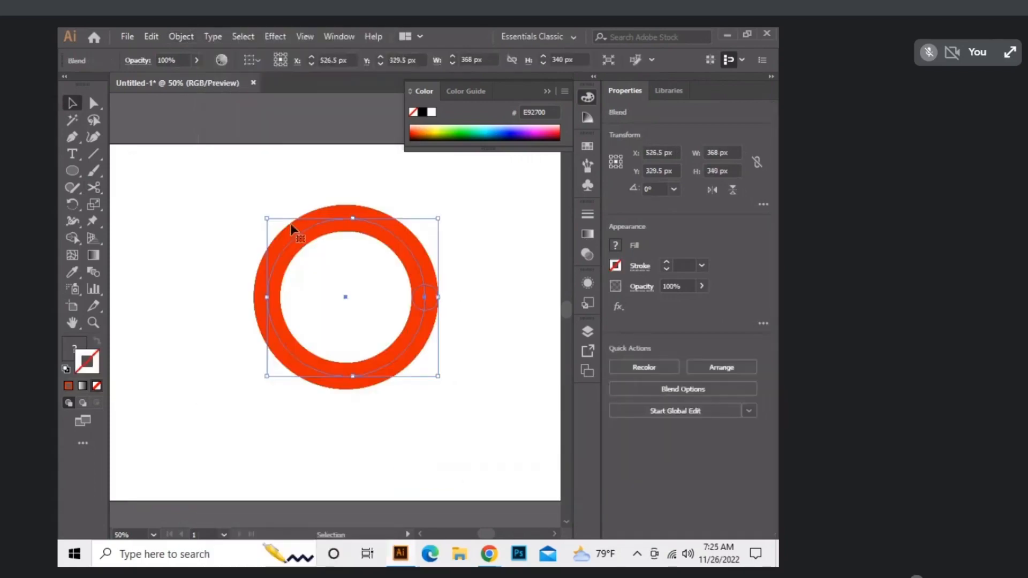
{"action": "left_click_drag", "start_coordinate": [405, 278], "coordinate": [346, 314]}
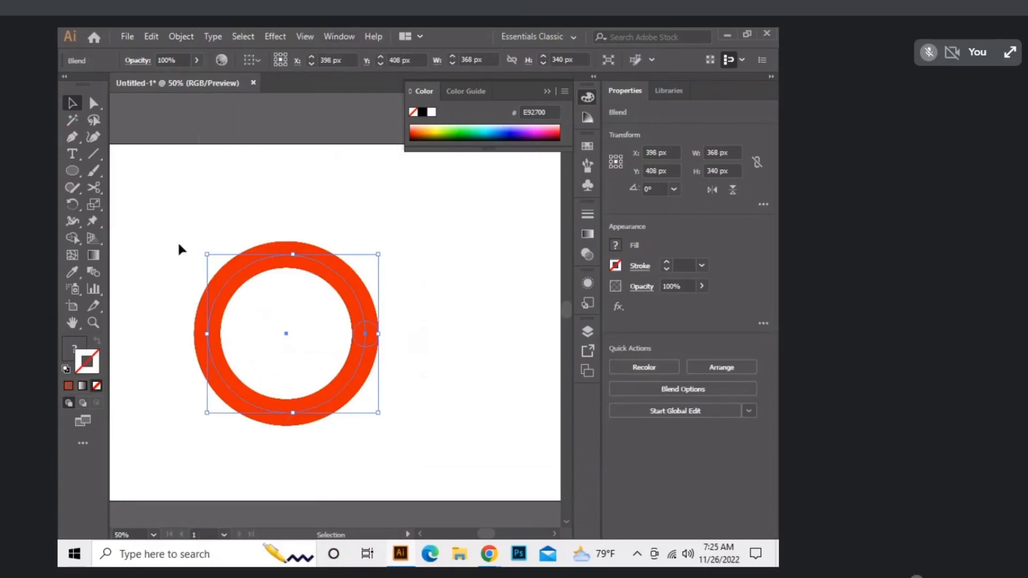
Step: Apply a Roughen effect to the orange-red ring blend with relative size 72%, detail 68 per inch and smooth points
{"action": "left_click", "coordinate": [276, 37]}
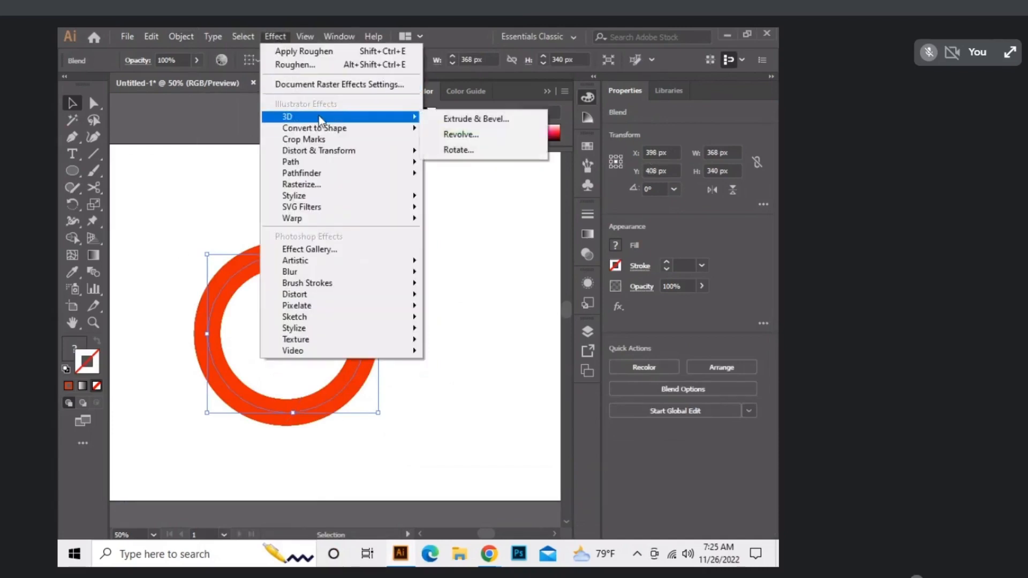
{"action": "mouse_move", "coordinate": [324, 152]}
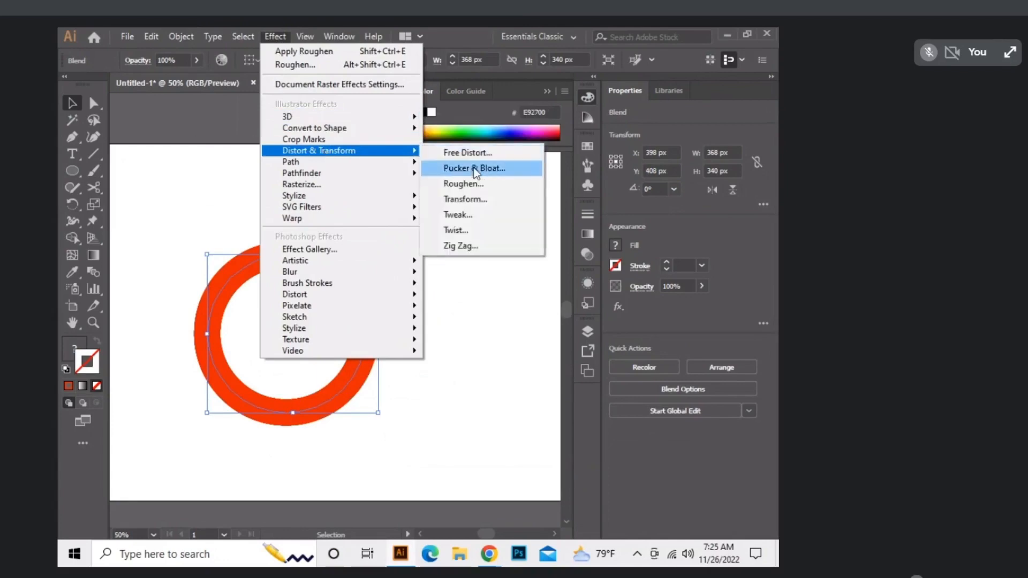
{"action": "left_click", "coordinate": [478, 187]}
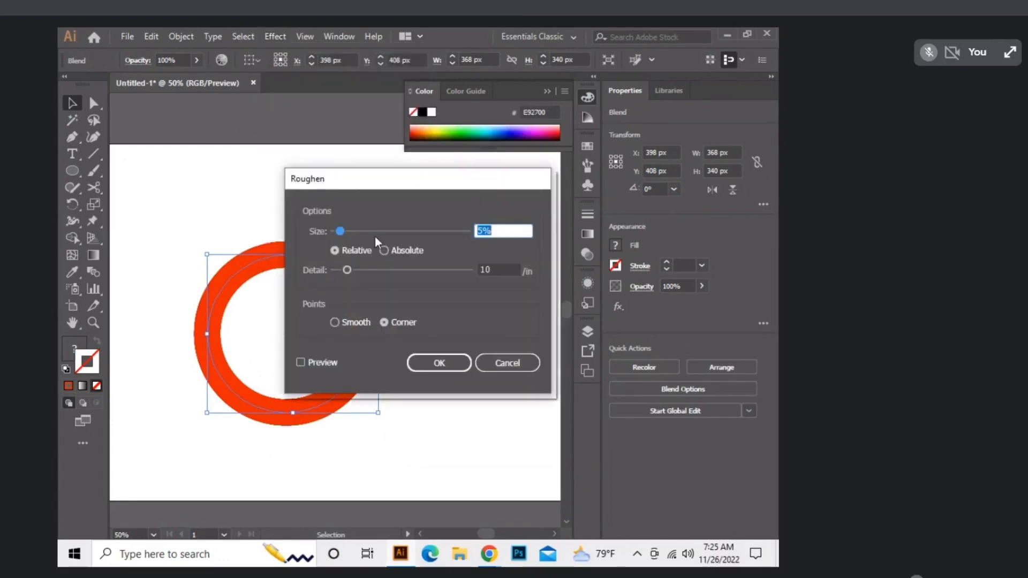
{"action": "left_click", "coordinate": [415, 231]}
{"action": "left_click", "coordinate": [426, 269]}
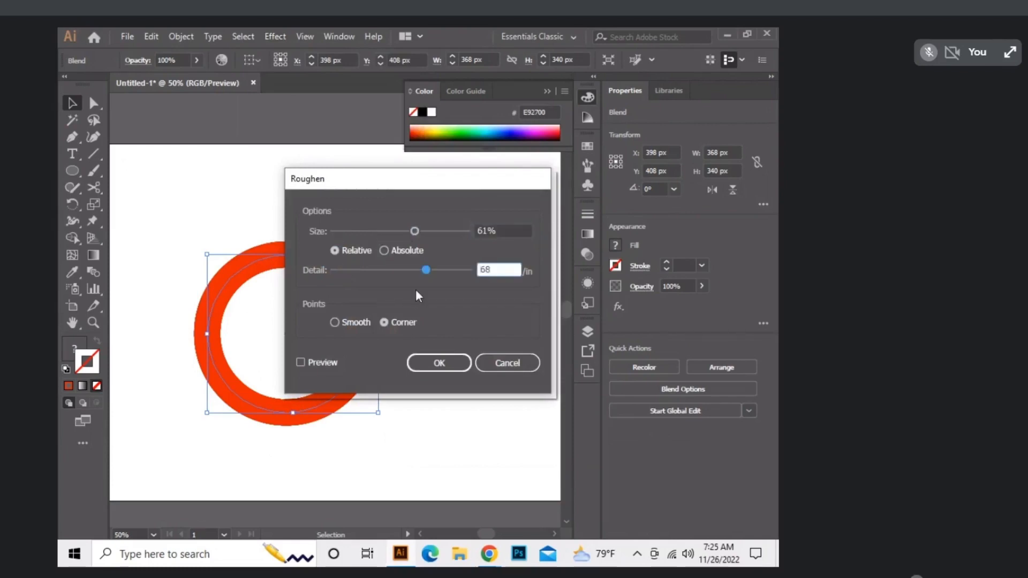
{"action": "left_click", "coordinate": [436, 231]}
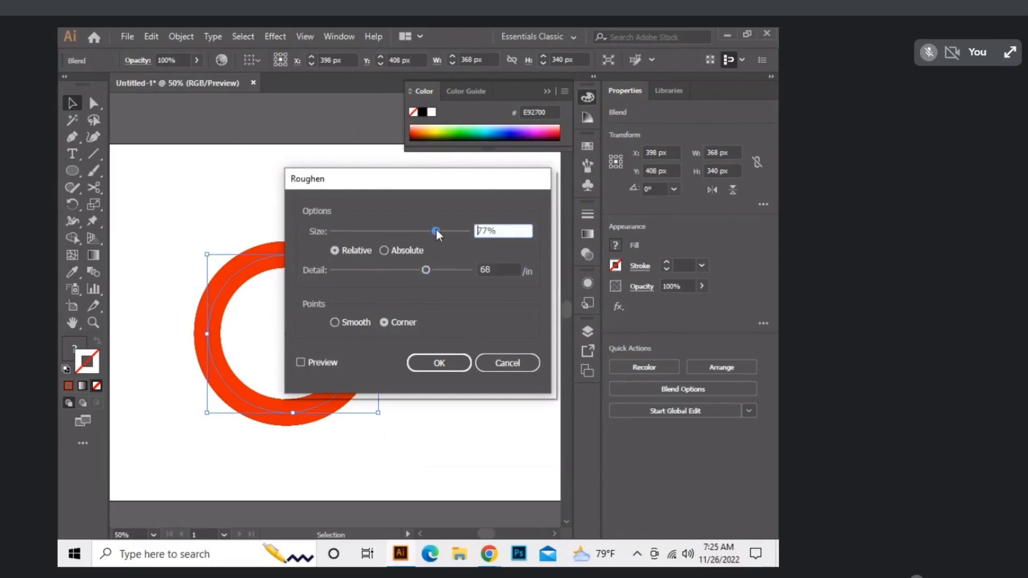
{"action": "left_click", "coordinate": [334, 323]}
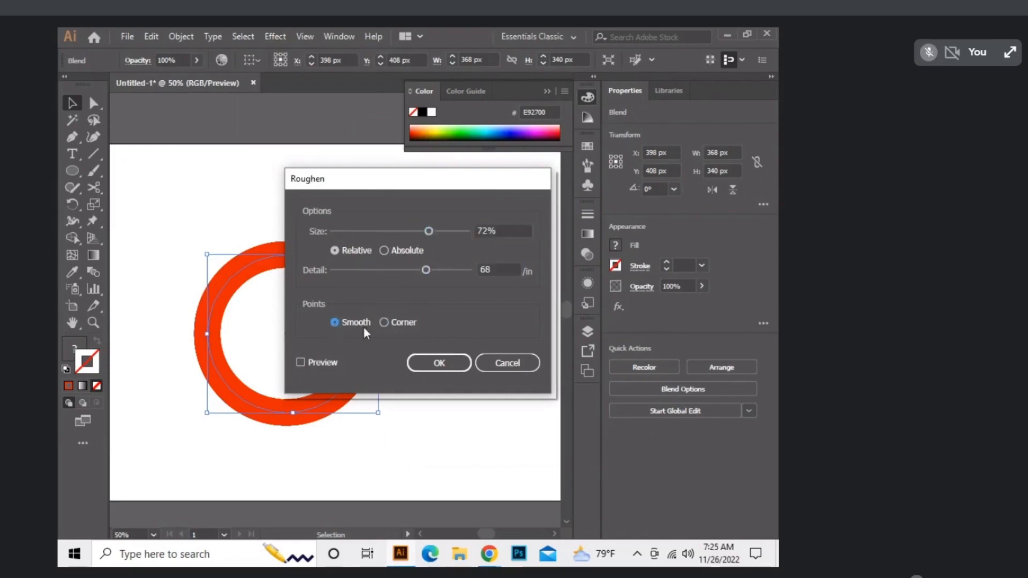
{"action": "left_click", "coordinate": [447, 364]}
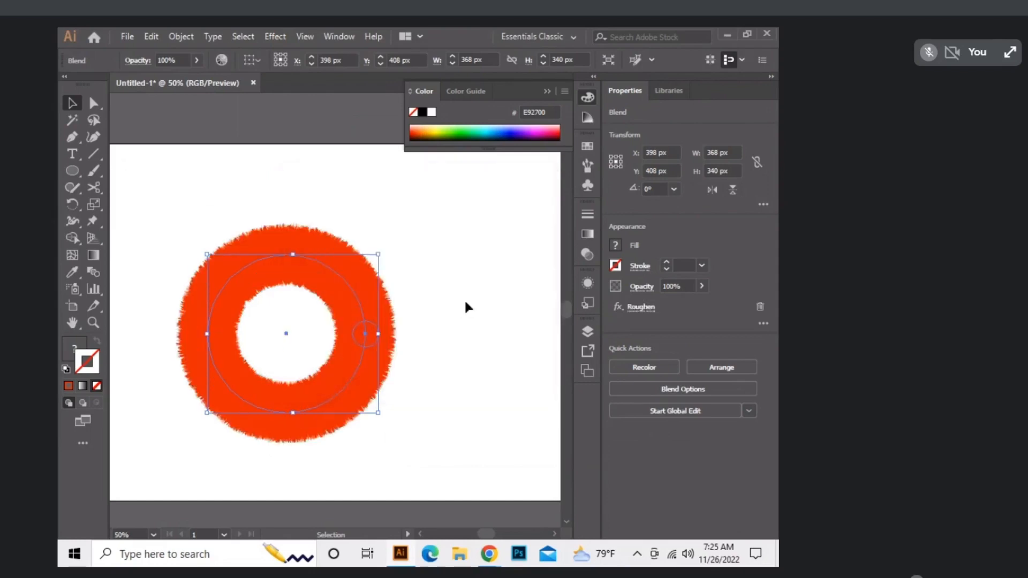
Step: Try a red D41D00 stroke on the furry ring, and replace it with blue 0000D4
{"action": "left_click", "coordinate": [414, 132]}
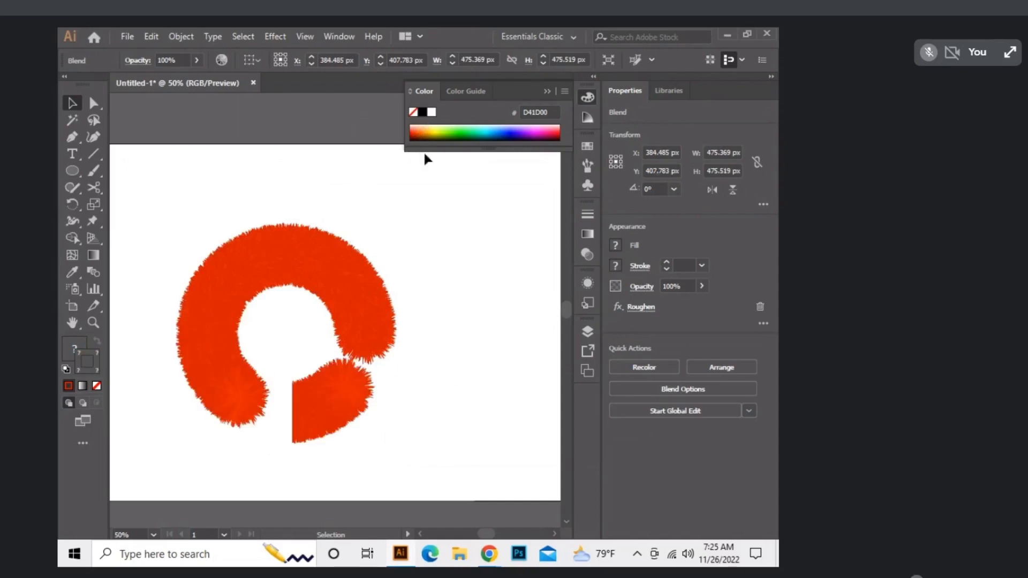
{"action": "left_click", "coordinate": [512, 130]}
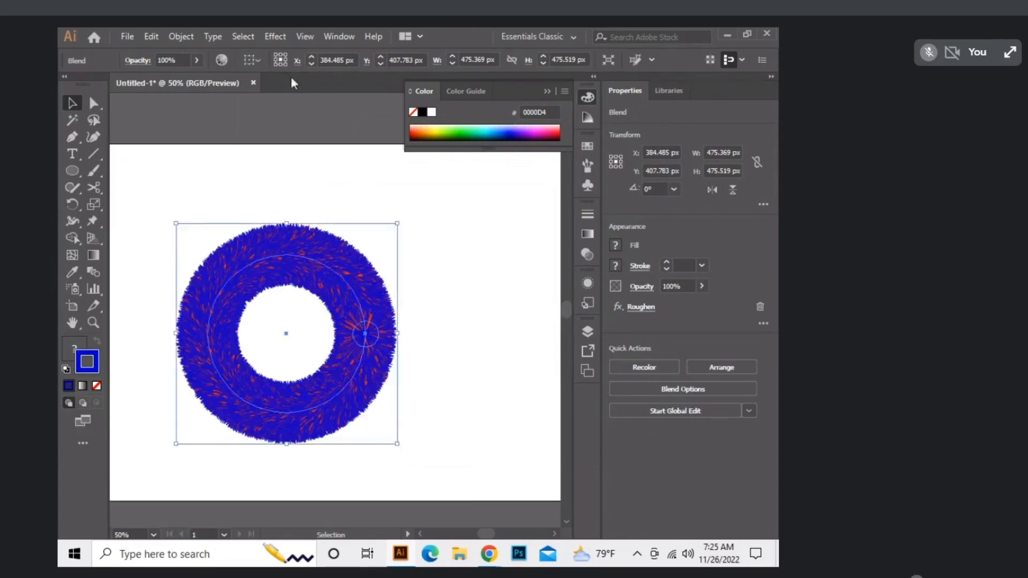
Step: Expand the furry ring's appearance and expand its fill and stroke
{"action": "left_click", "coordinate": [180, 38]}
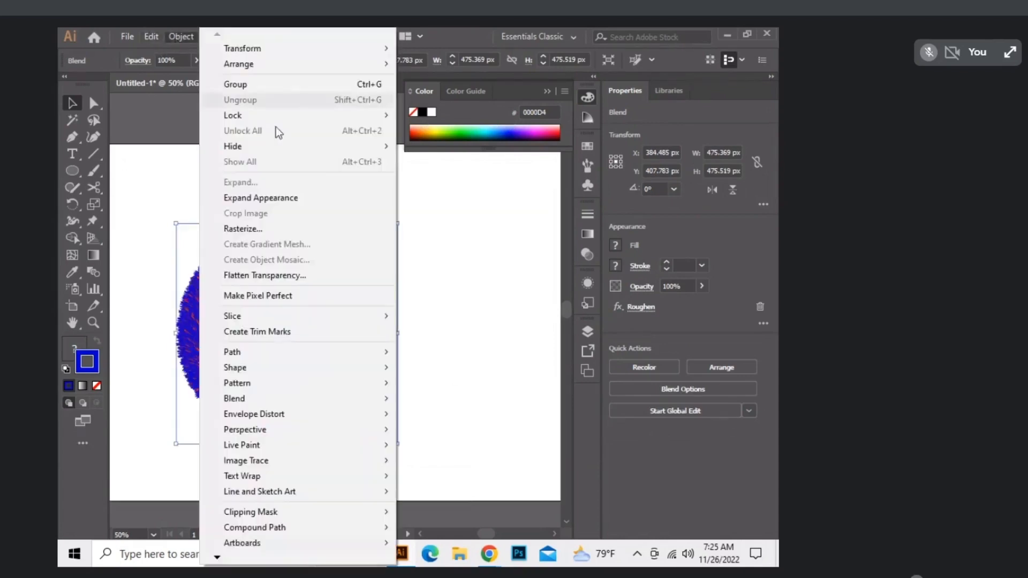
{"action": "left_click", "coordinate": [287, 198]}
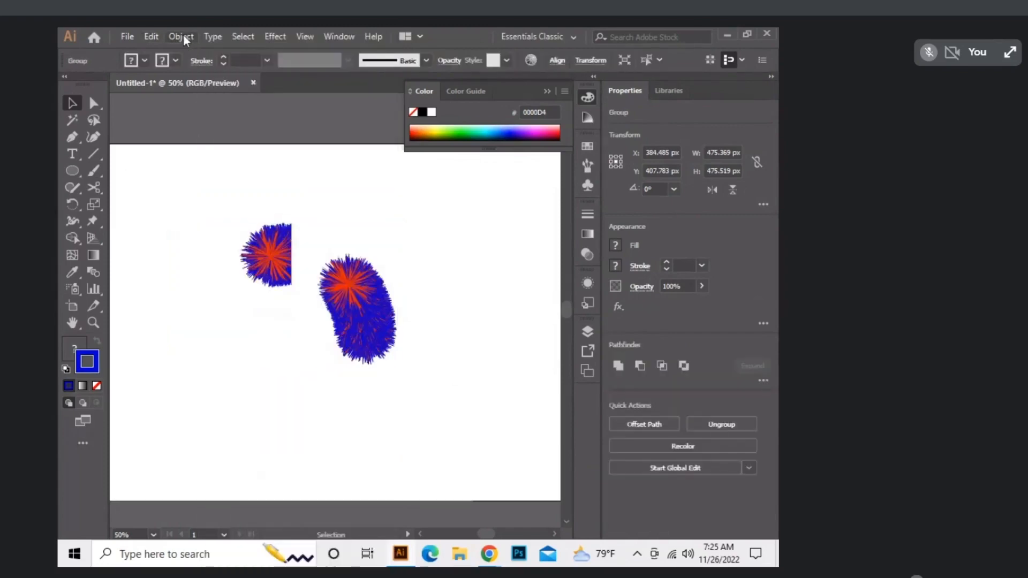
{"action": "left_click", "coordinate": [182, 37]}
{"action": "left_click", "coordinate": [256, 186]}
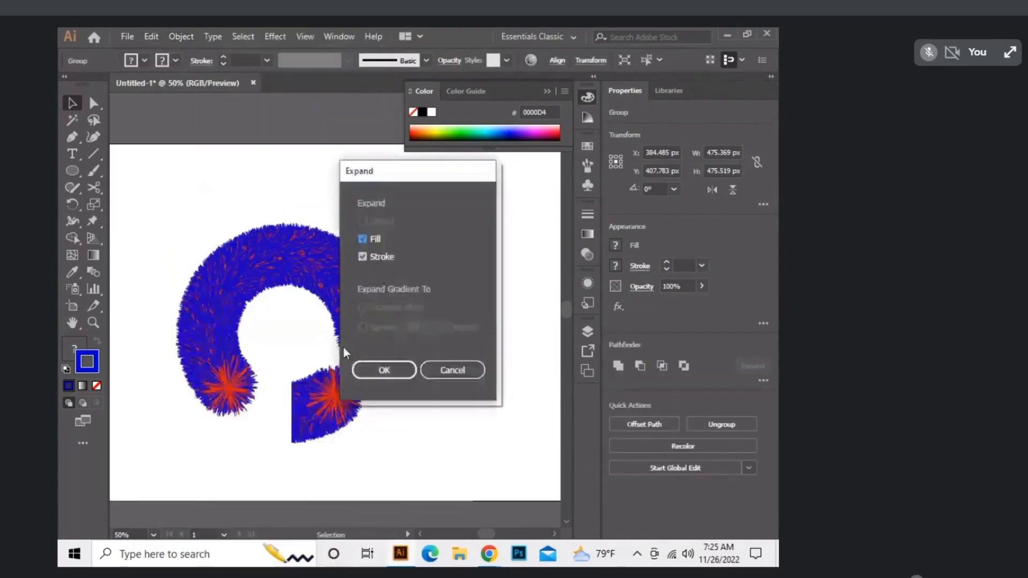
{"action": "left_click", "coordinate": [383, 371]}
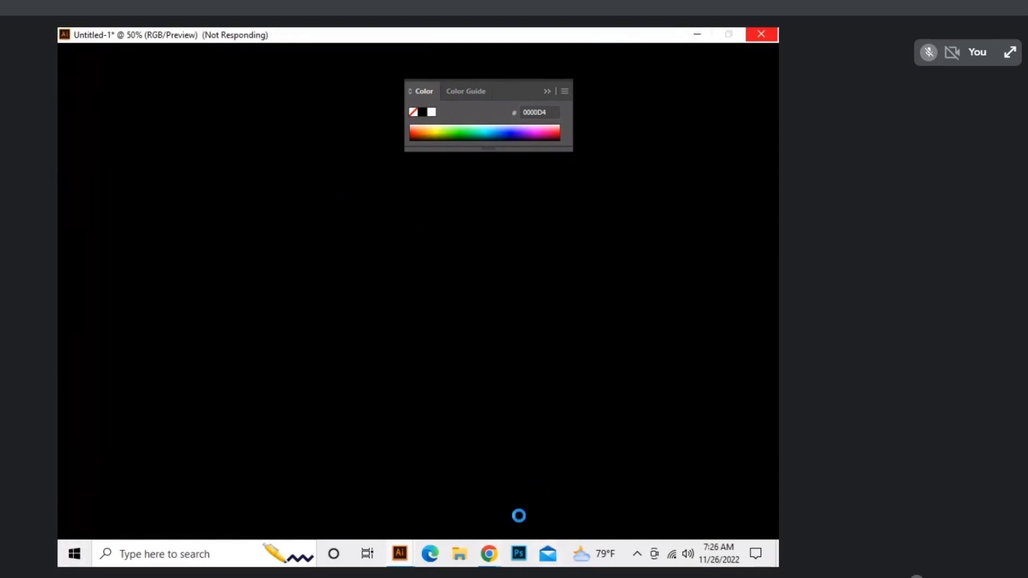
Step: Switch to the Google Meet call in Chrome and stop presenting the screen
{"action": "left_click", "coordinate": [492, 553]}
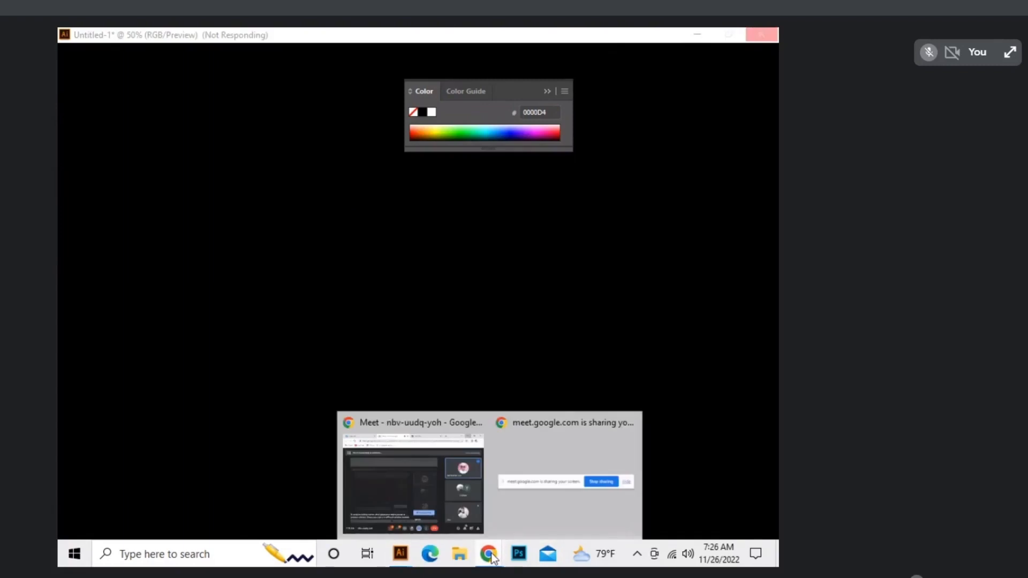
{"action": "left_click", "coordinate": [348, 470]}
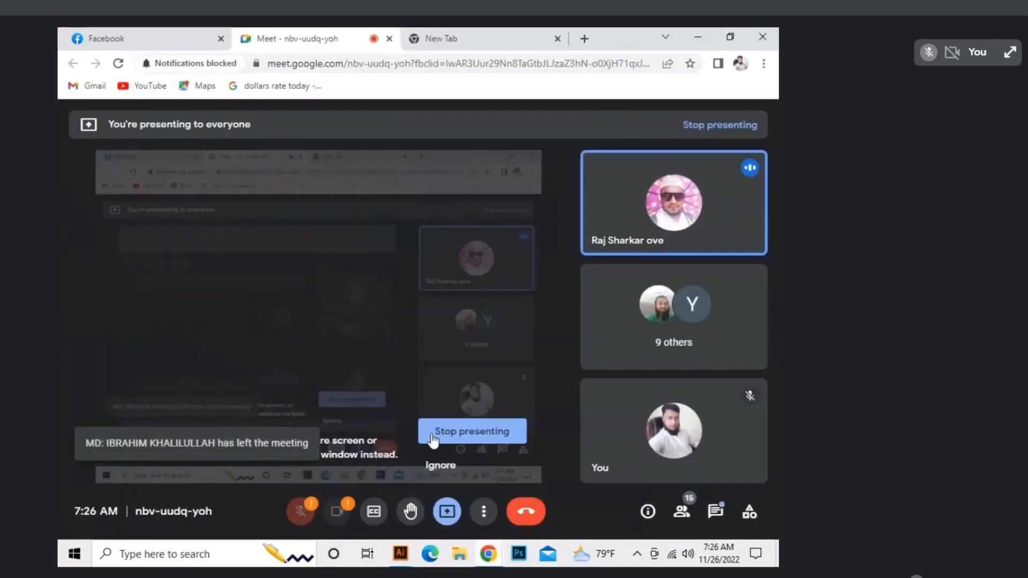
{"action": "left_click", "coordinate": [466, 431]}
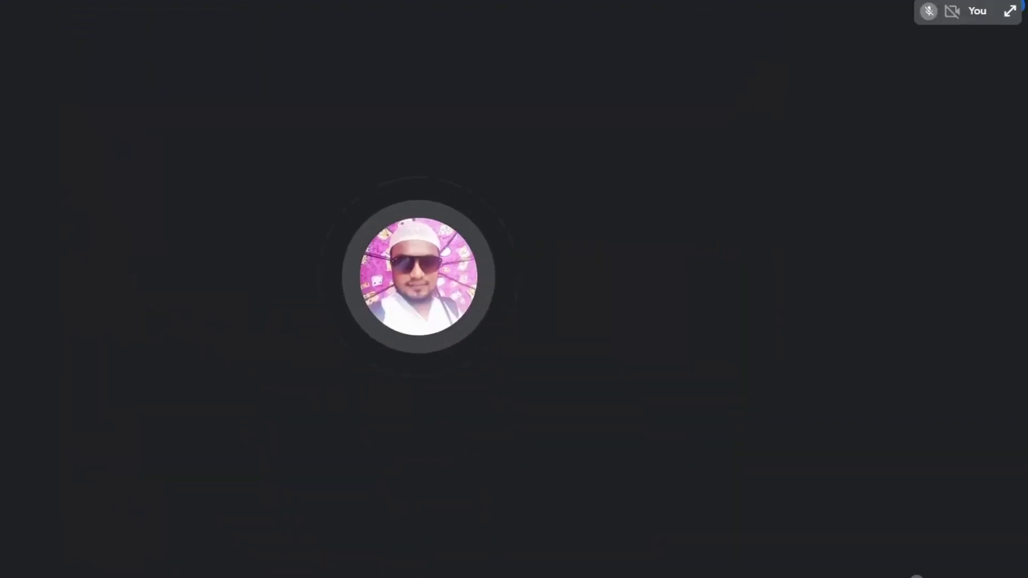